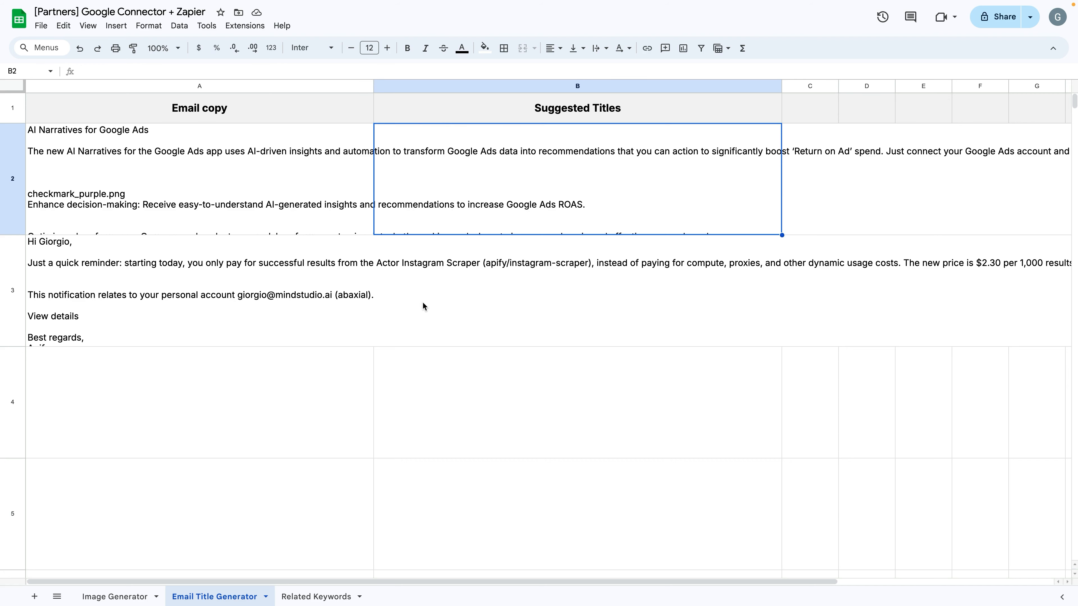
Step: On the Related Keywords sheet, enter the seed keywords SEO, Social media, Machine learning and AI in marketing from A2 down
click(313, 594)
click(98, 133)
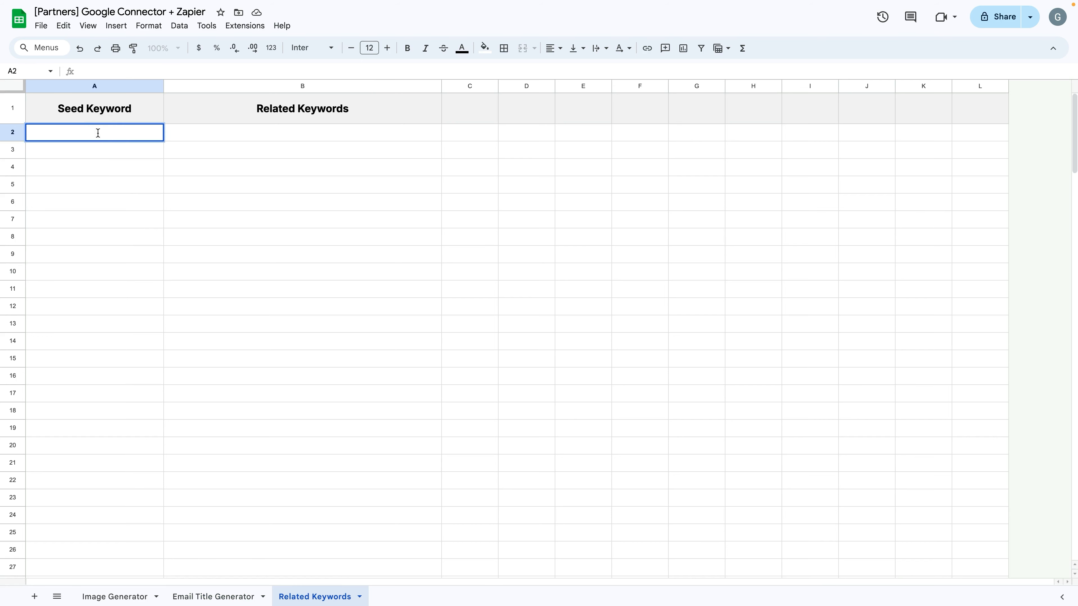
text(SEO)
key(Return)
text(Social media)
key(Return)
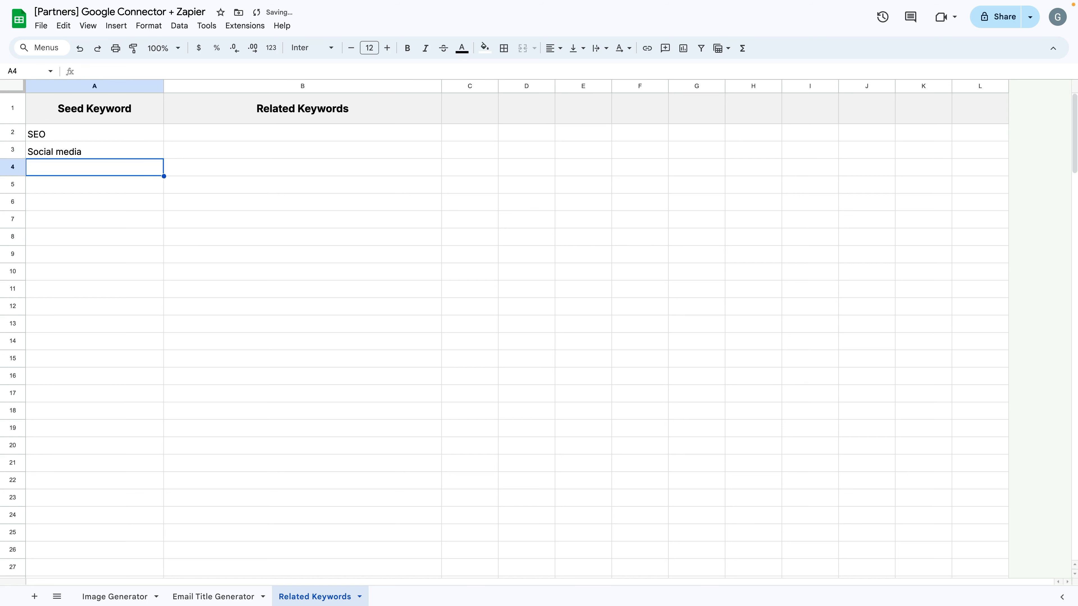
text(Machine learning)
key(Return)
text(AI in marketing)
key(Return)
Step: Add the seed keywords keyword research, agency AI and website design in cells A6 to A8
text(k)
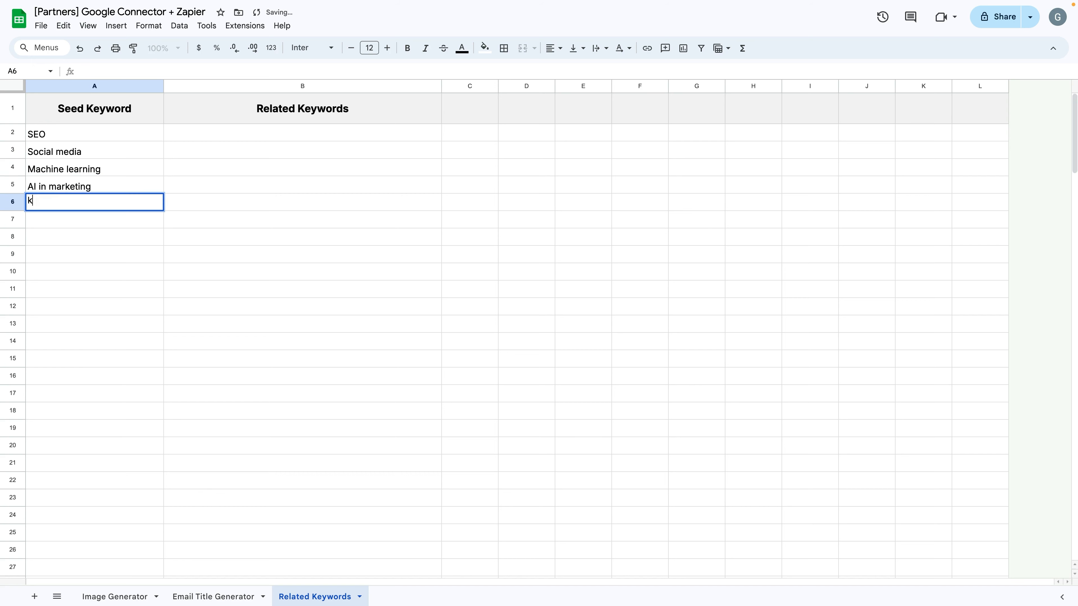
text(eyword research)
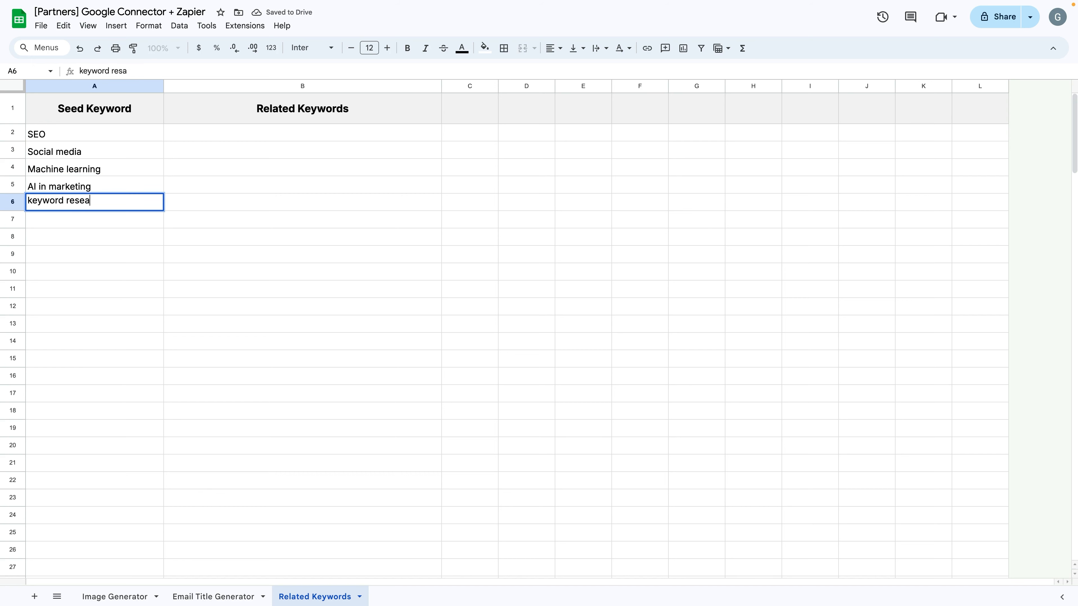
key(Return)
text(agency AI)
key(Return)
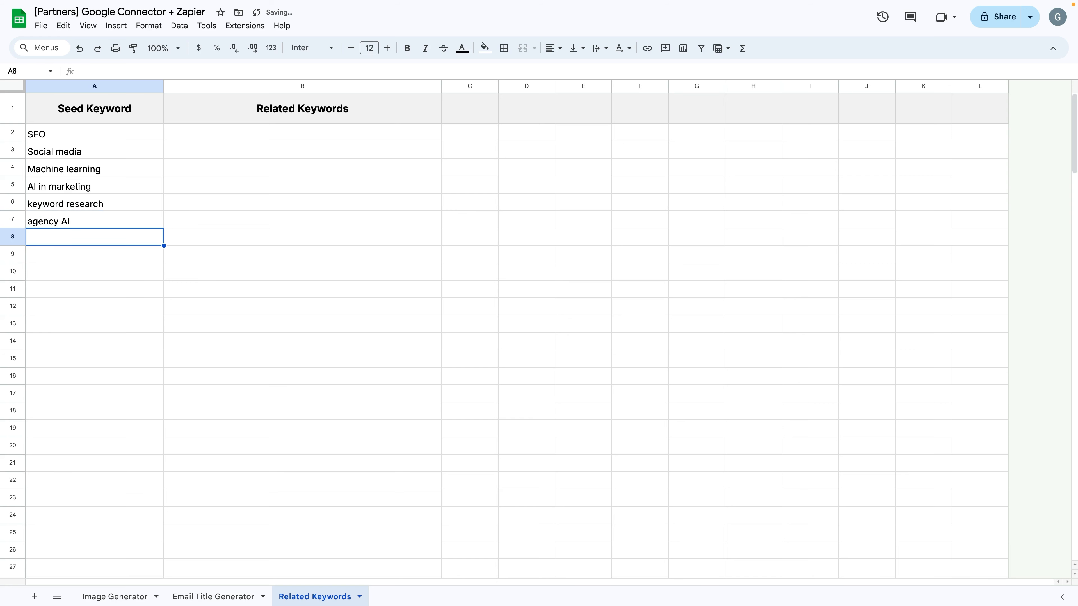
text(website design)
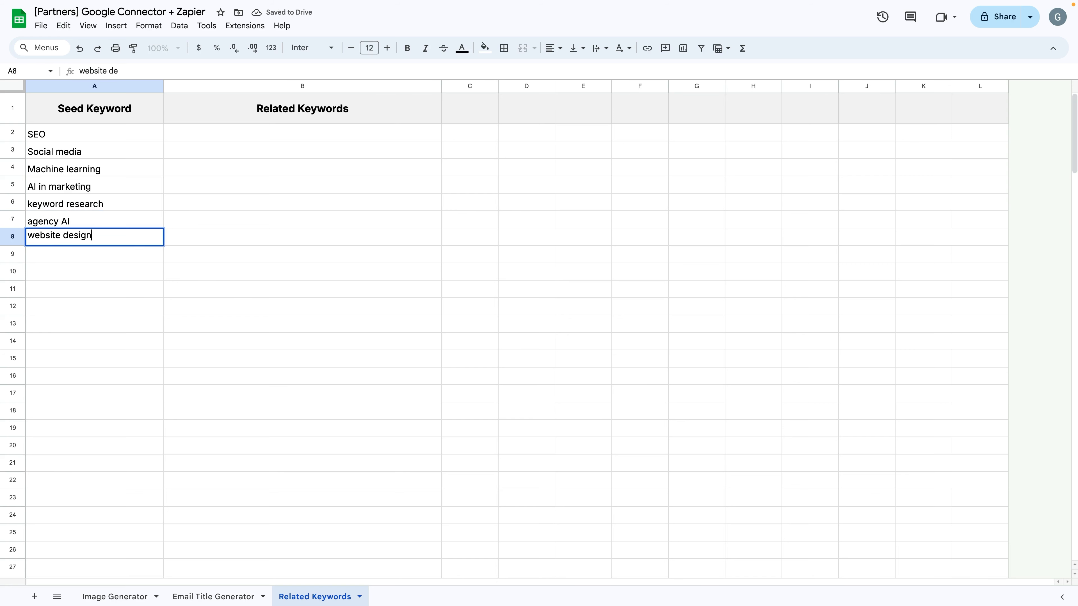
key(Return)
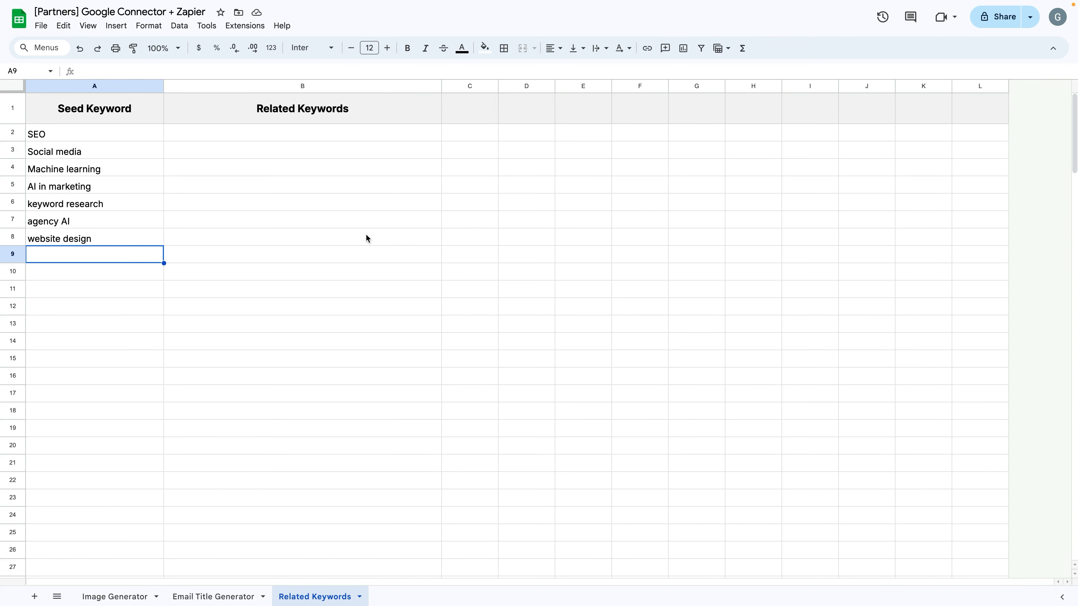
Step: Switch to Zapier and find new test records for the image generation Zap's New or Updated Spreadsheet Row trigger
key(ctrl+Right)
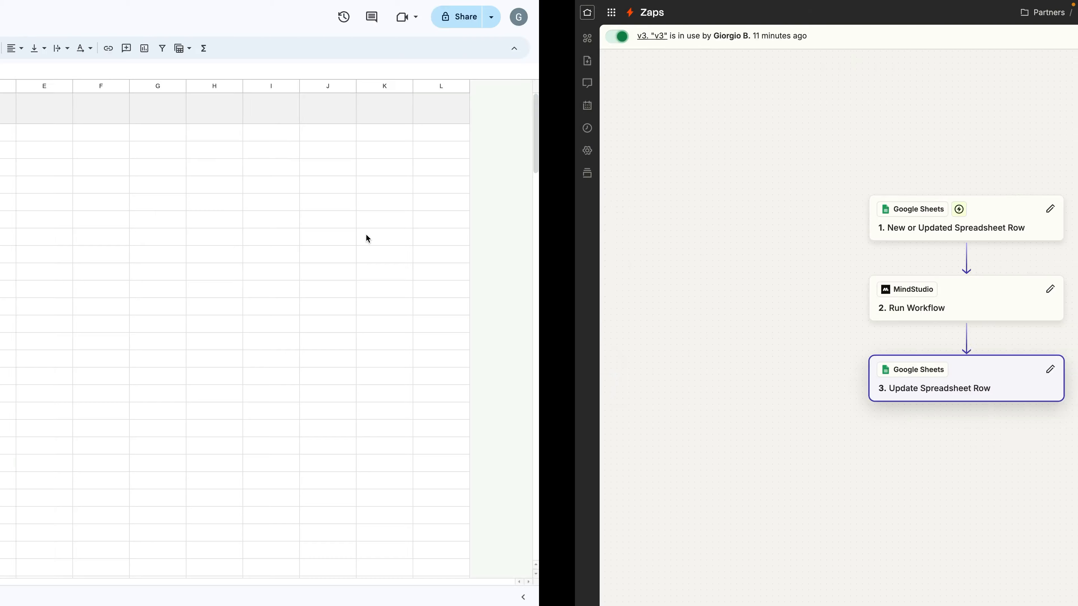
click(366, 233)
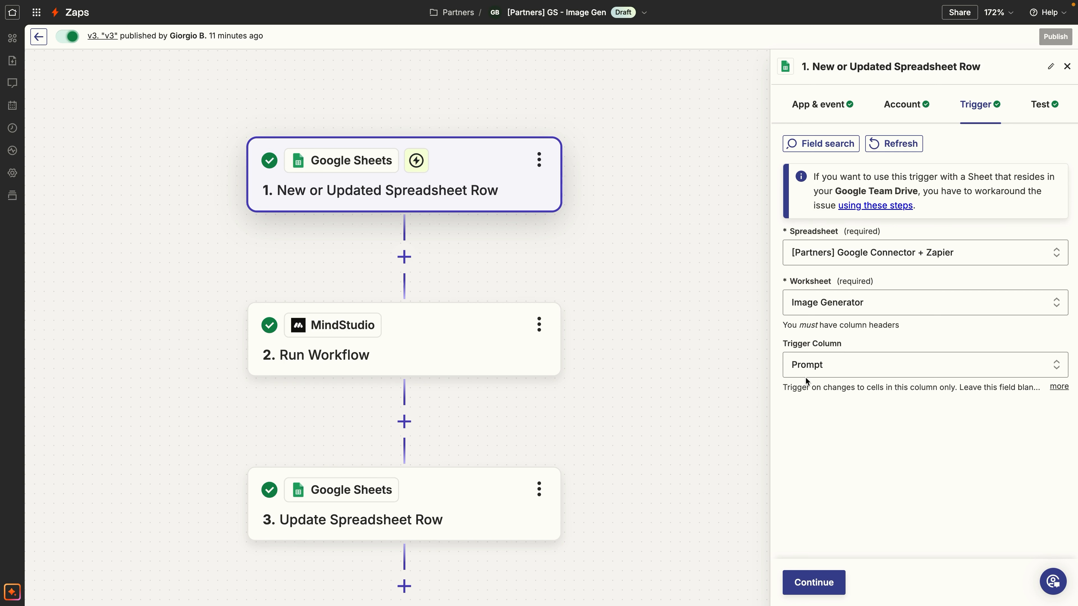
click(814, 583)
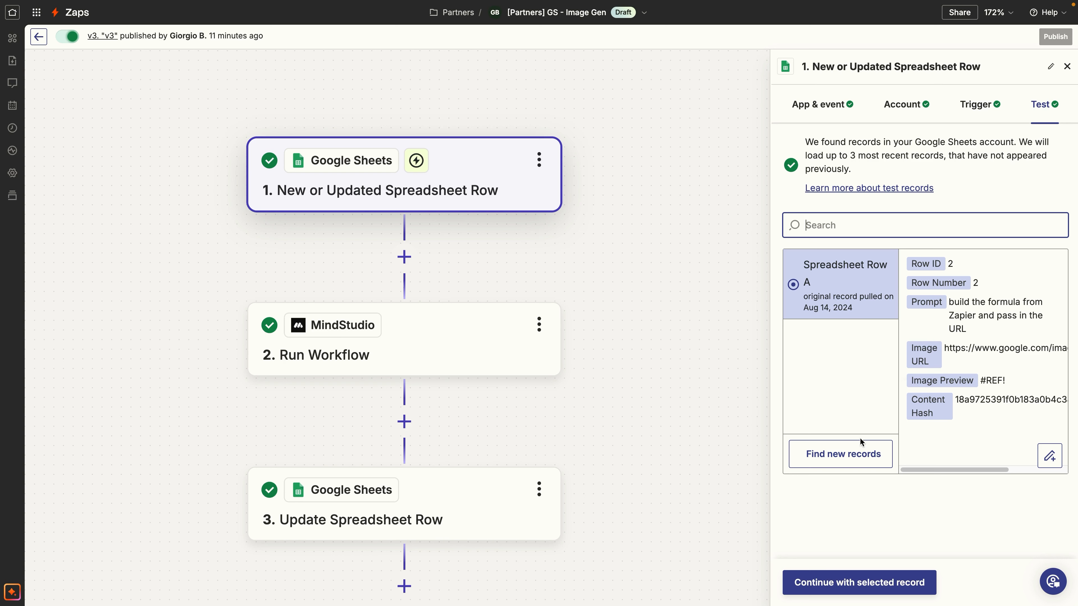
click(848, 457)
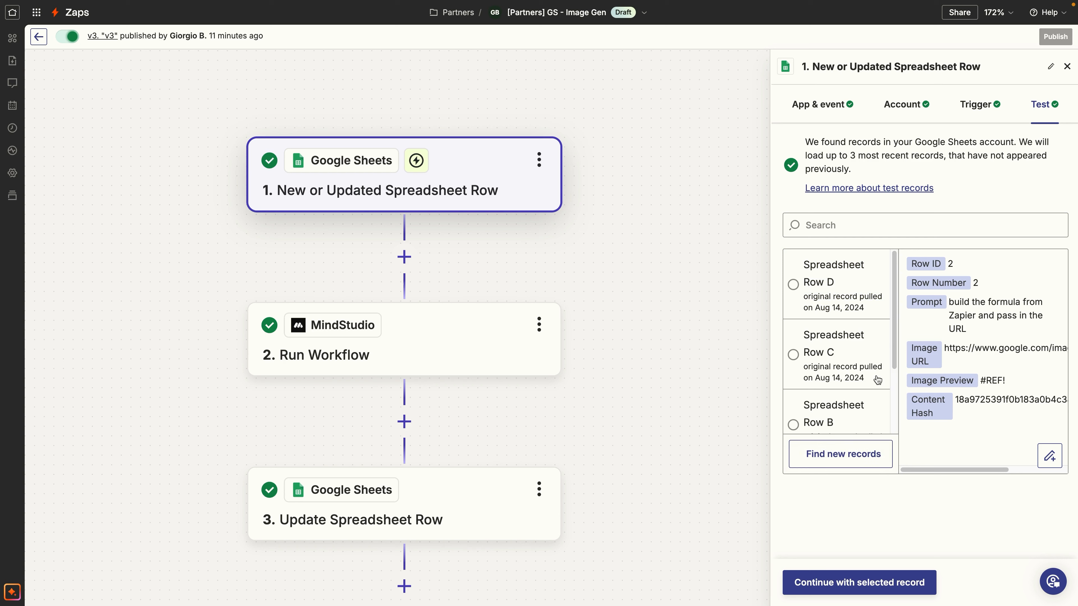
Step: Look through the pulled spreadsheet records Row D, Row C and Row B, and continue with the selected record
click(853, 314)
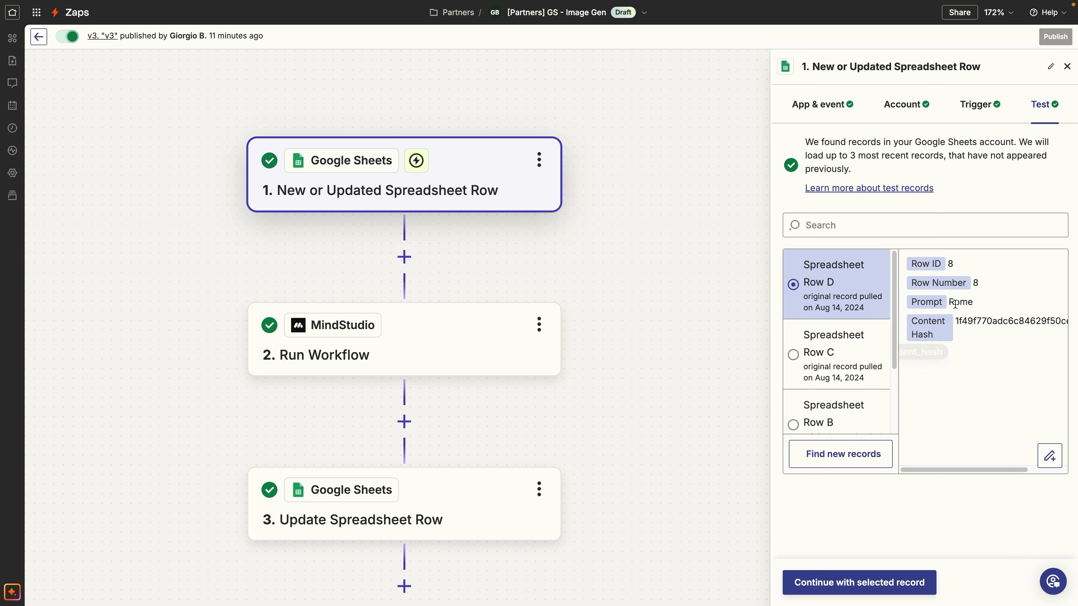
key(Down)
key(Down)
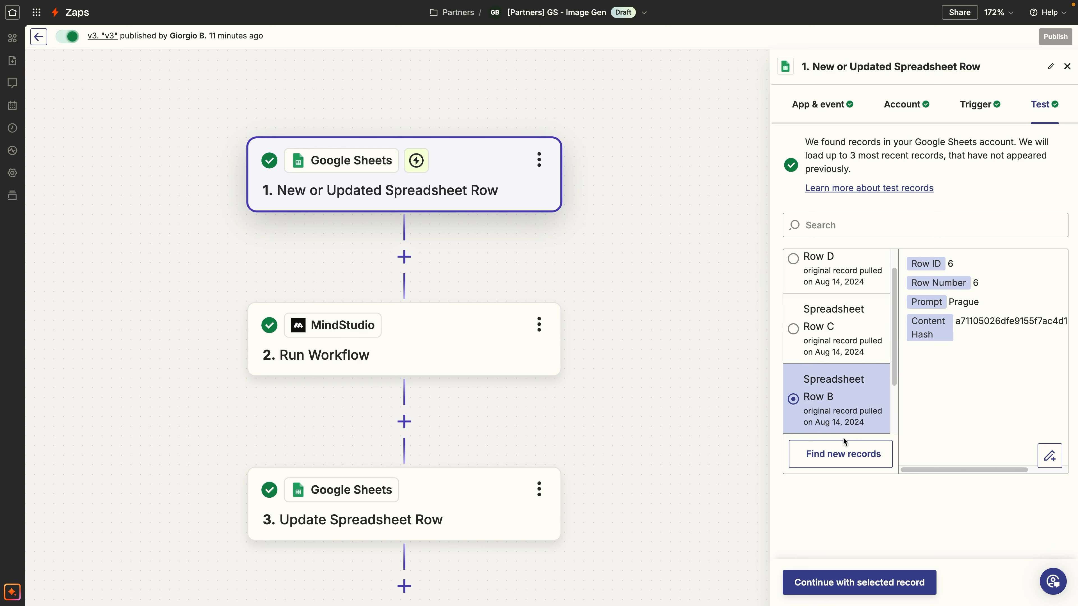
click(878, 585)
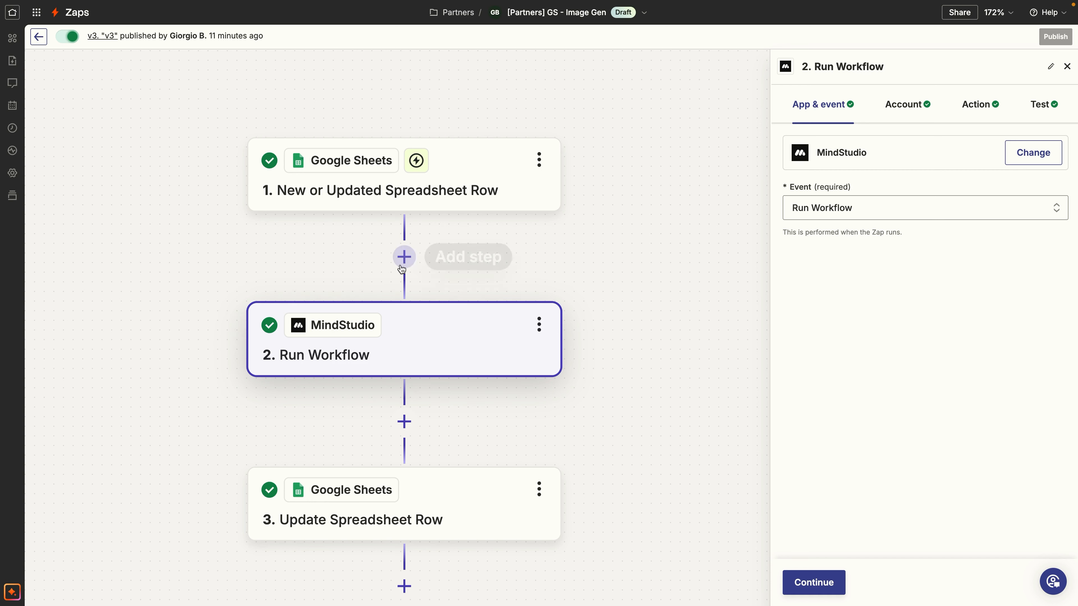
Step: Try to add a step after the spreadsheet trigger by searching the apps for MindStudio
click(403, 258)
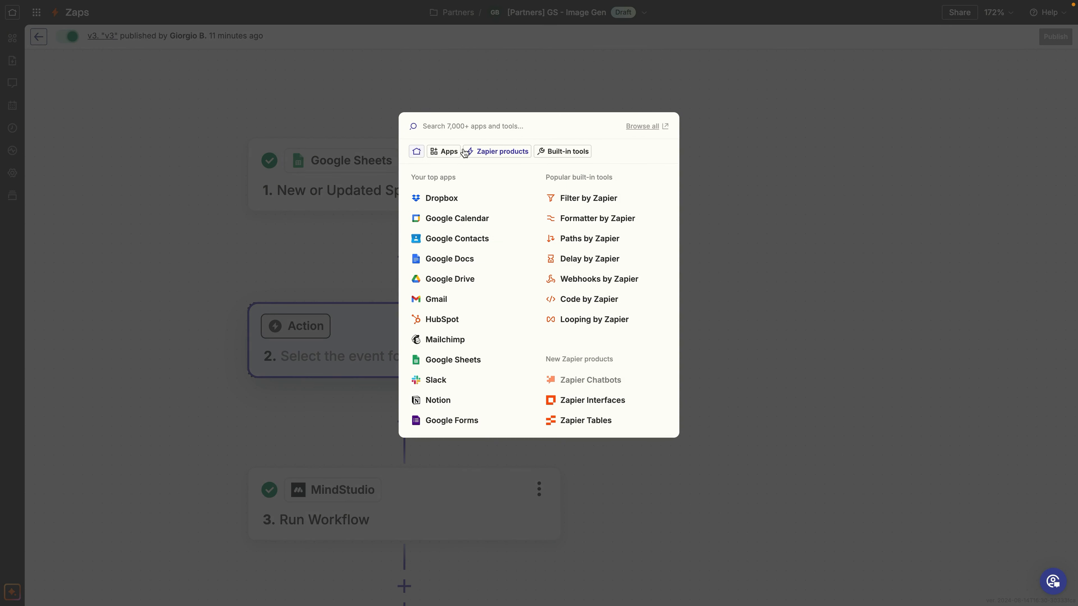
text(mindstud)
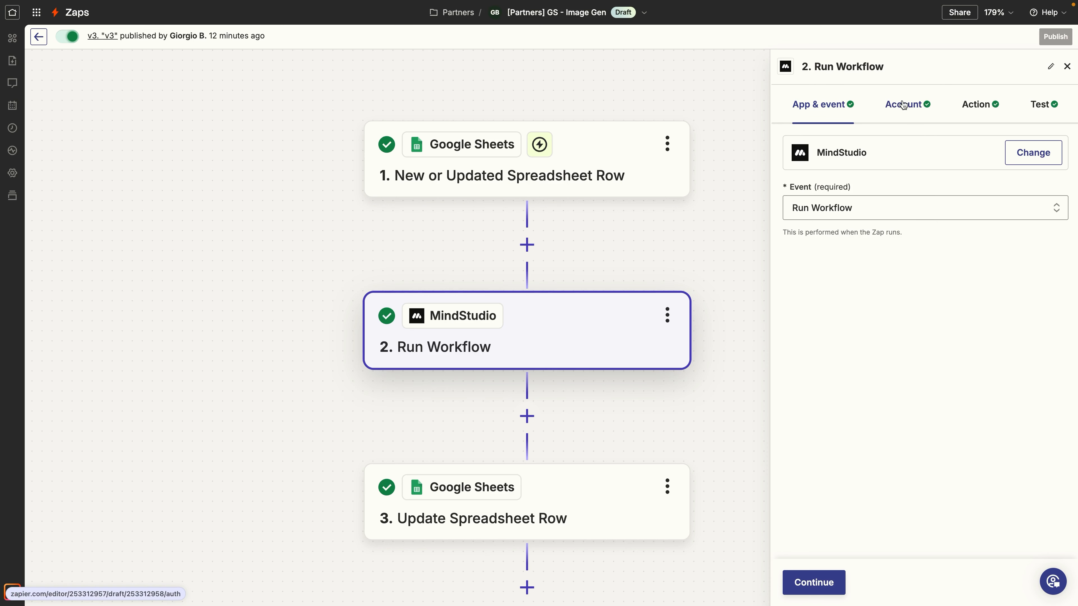
Step: Review the Run Workflow step's MindStudio connection, the other available accounts and the prompt variable in its action settings
click(903, 104)
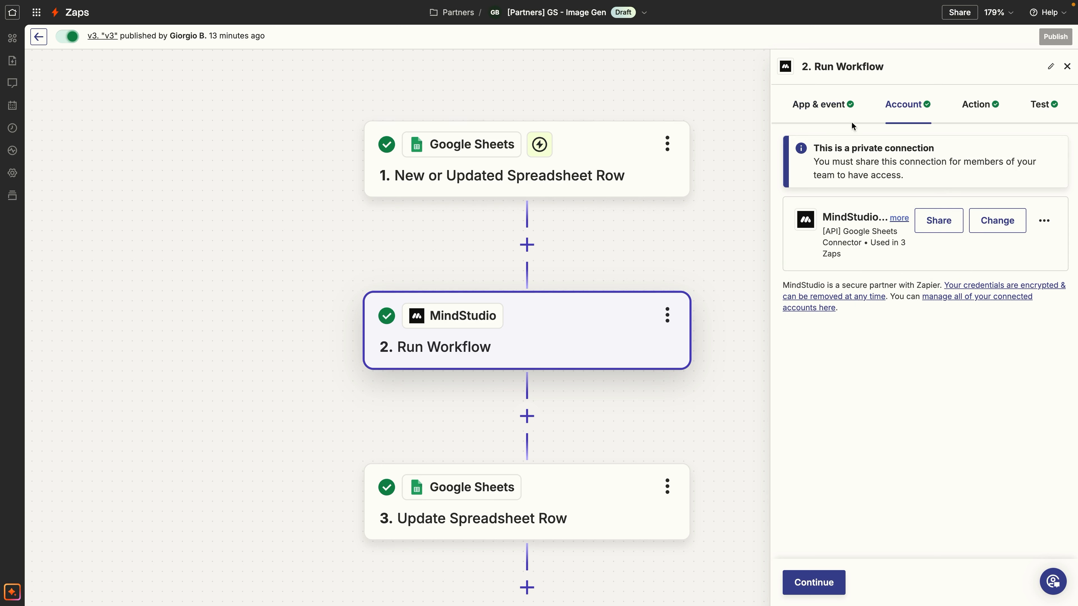
click(996, 220)
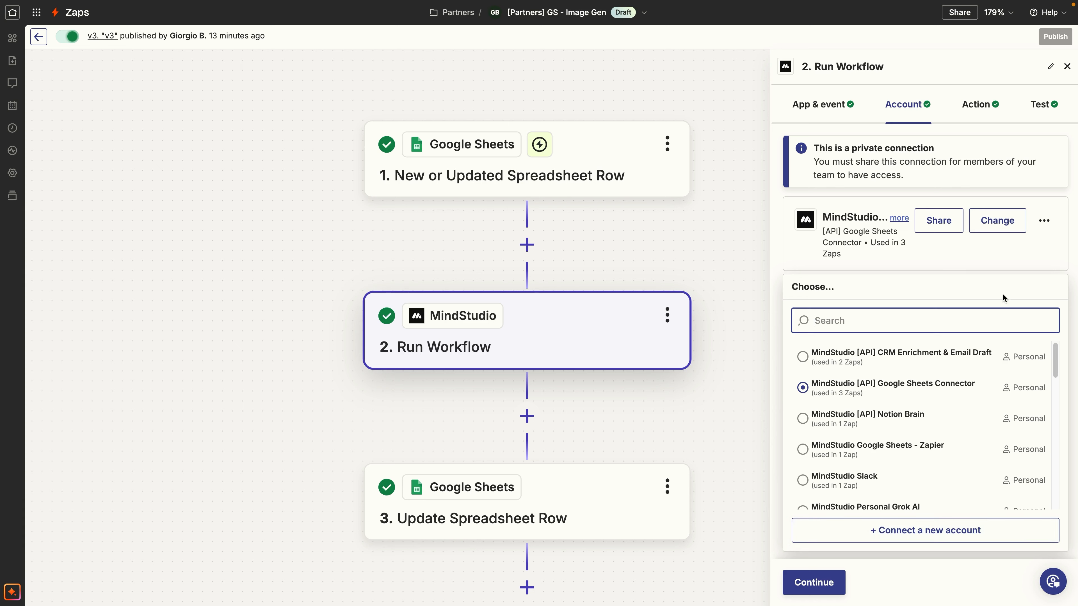
click(853, 196)
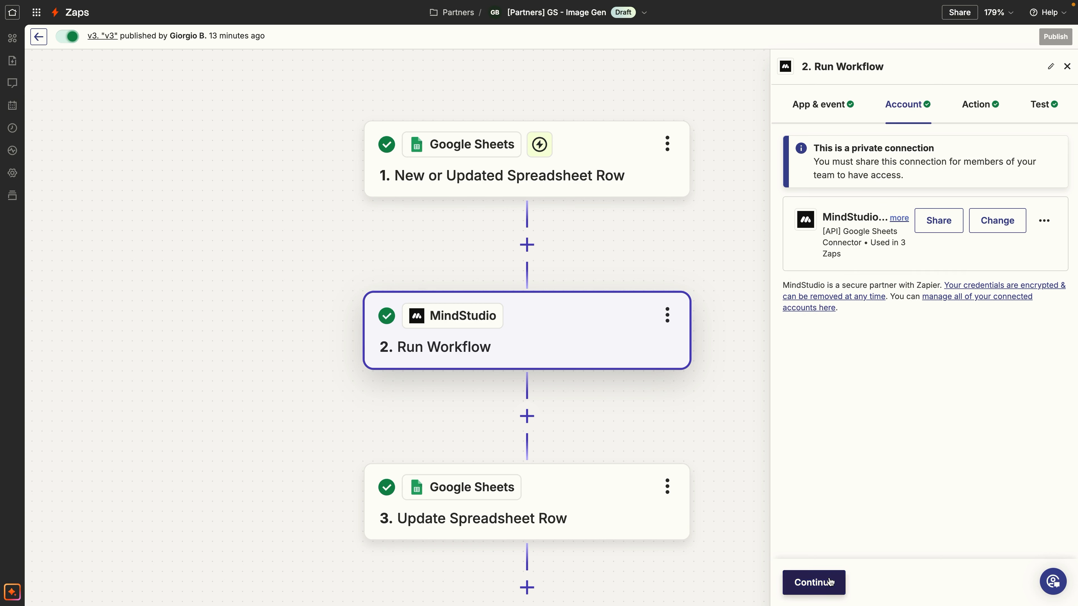
click(811, 582)
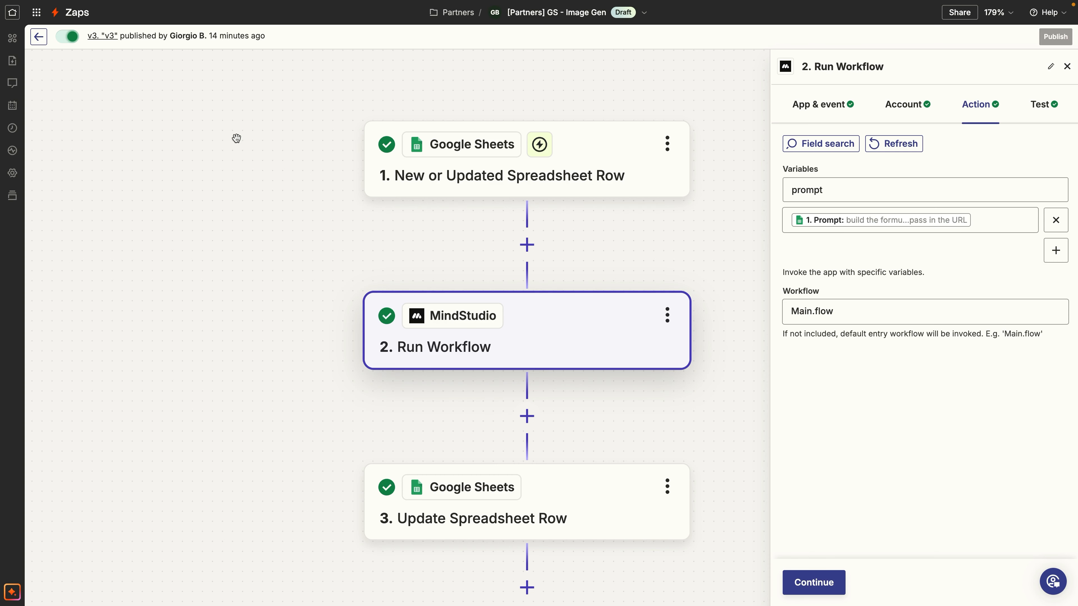
drag(819, 191, 772, 192)
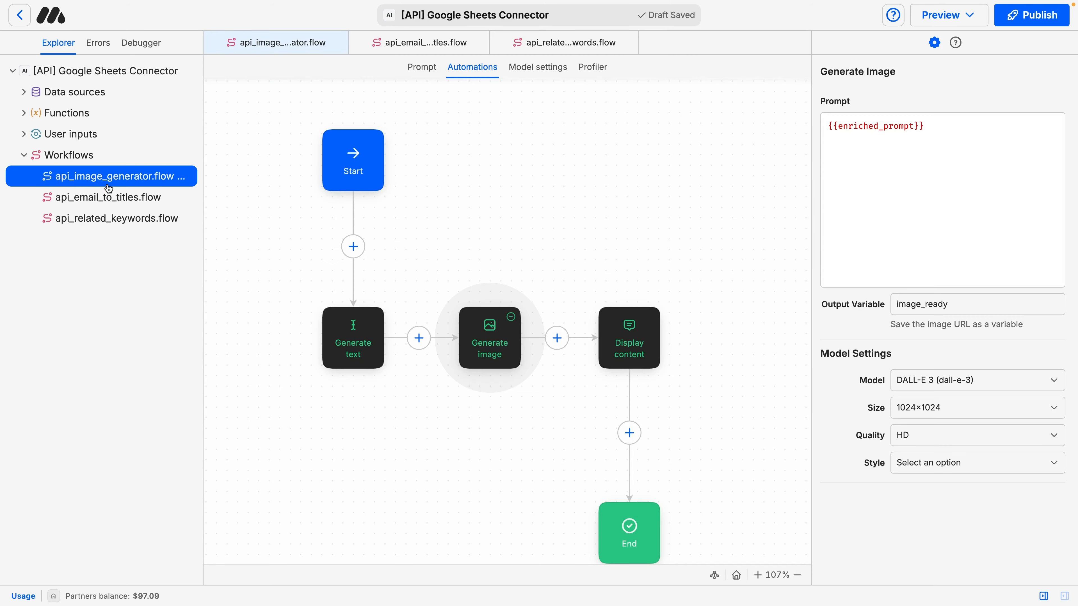
Step: Copy the api_image_generator workflow name from MindStudio and paste it as the Workflow in Zapier's Run Workflow step
double_click(130, 177)
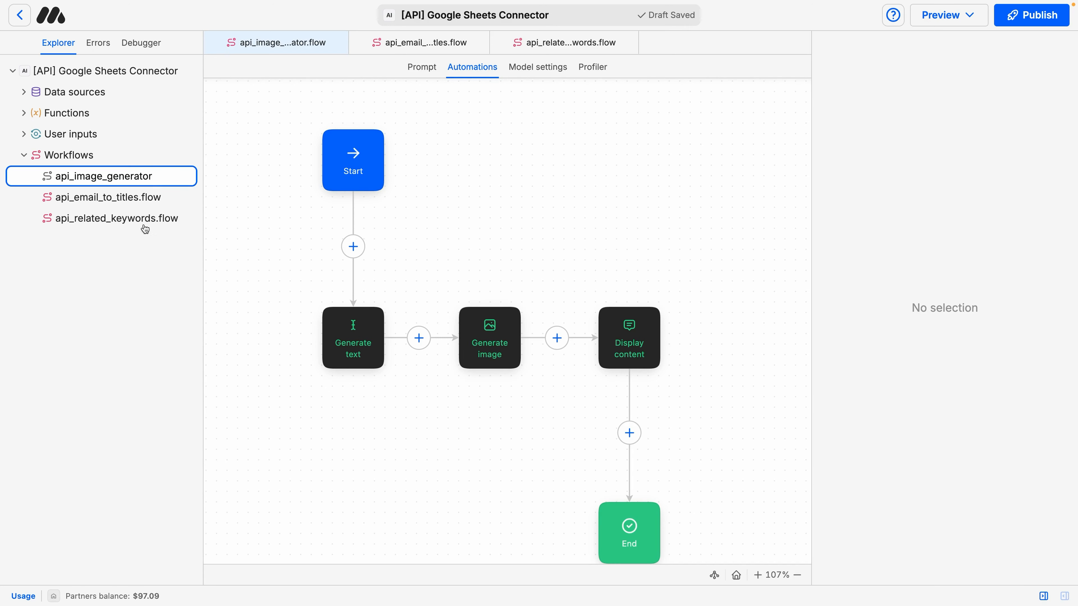
double_click(147, 178)
key(ctrl+c)
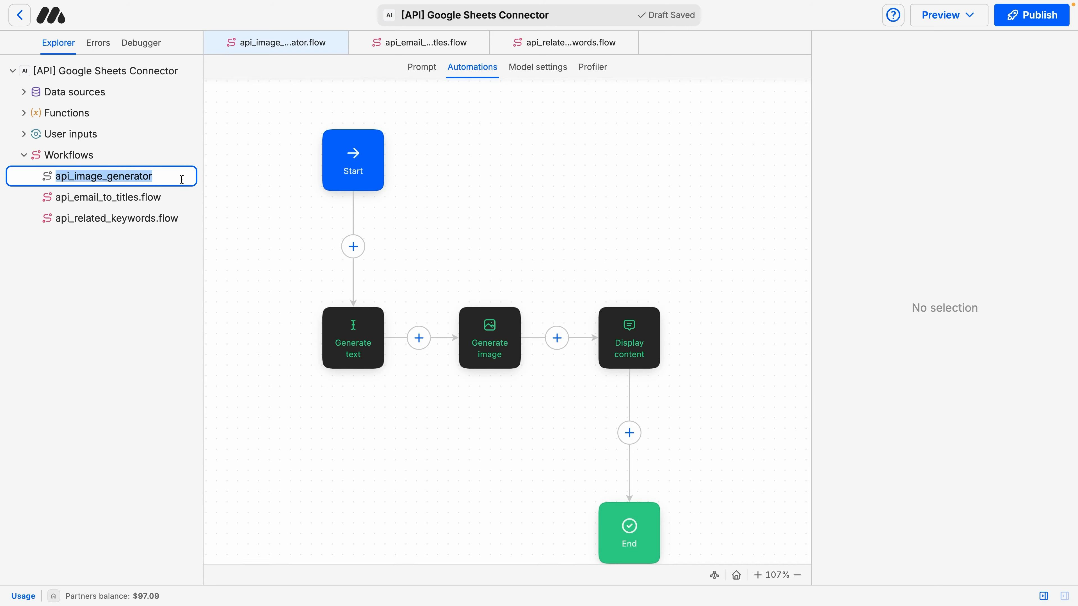
key(ctrl+Left)
click(810, 312)
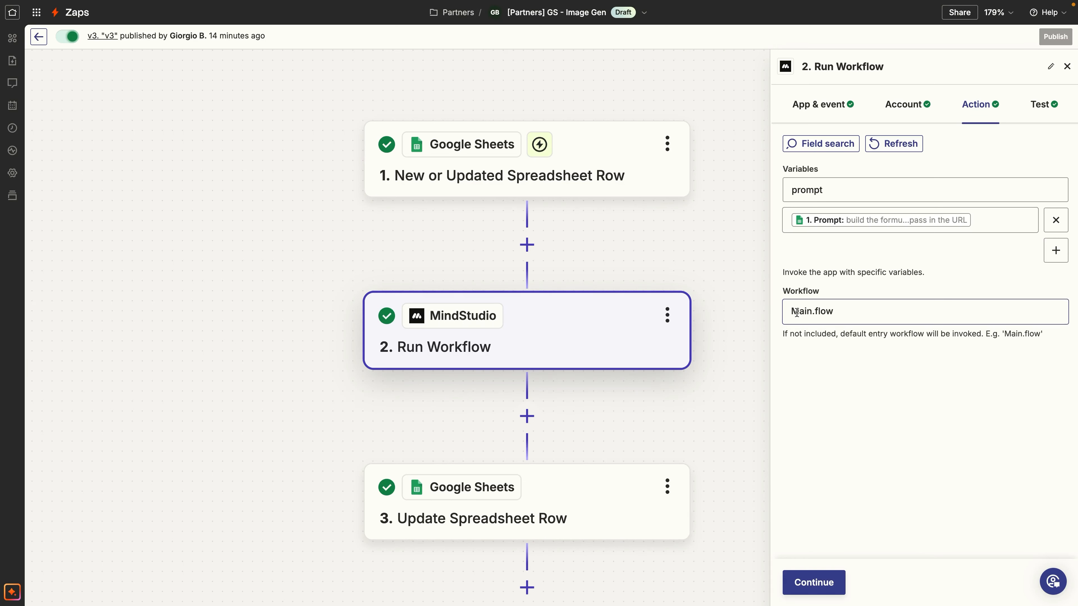
double_click(811, 313)
key(ctrl+v)
click(861, 284)
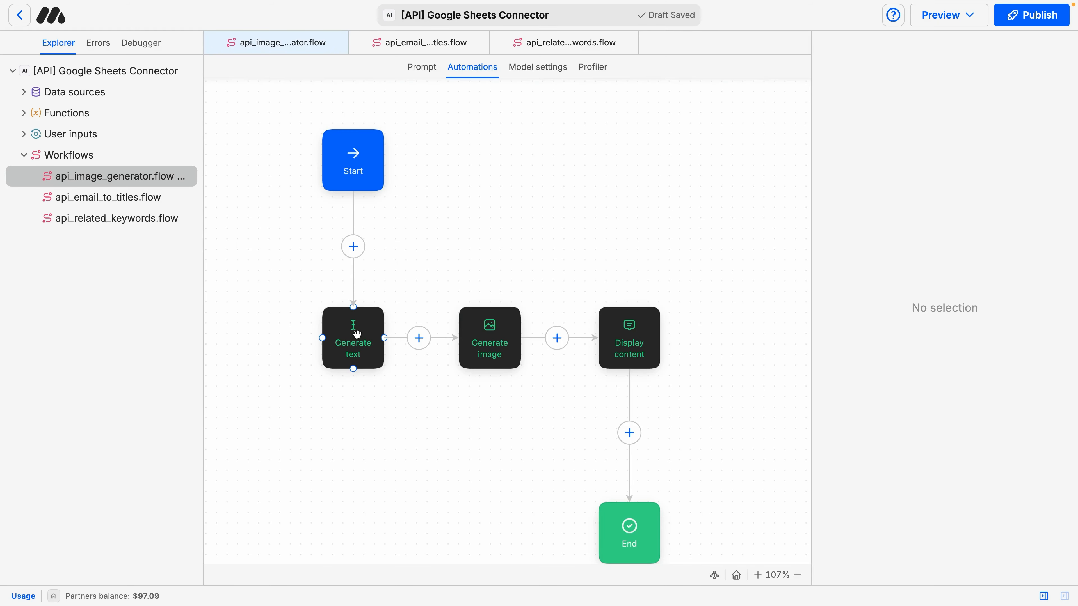
Step: Open the Generate text block in MindStudio's api_image_generator workflow and examine the launch variable in its prompt
click(354, 332)
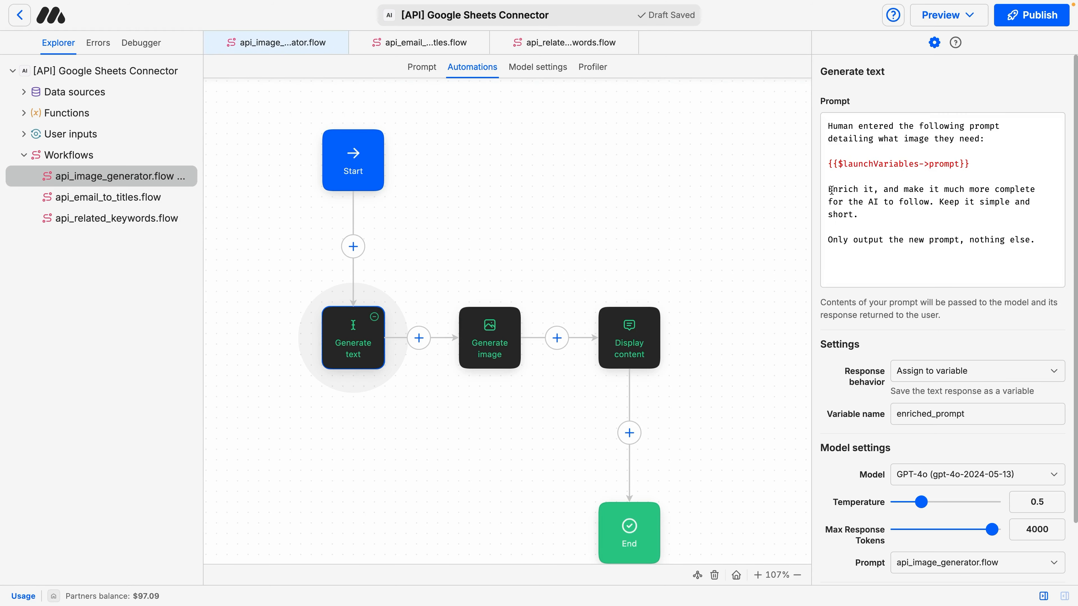
double_click(932, 164)
drag(976, 168, 816, 164)
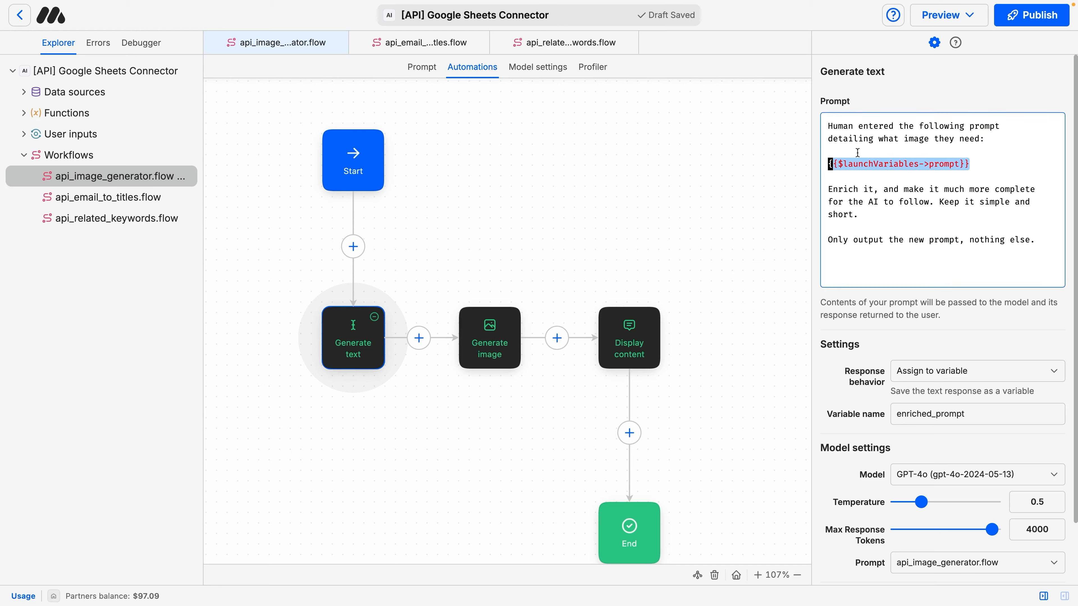
click(974, 162)
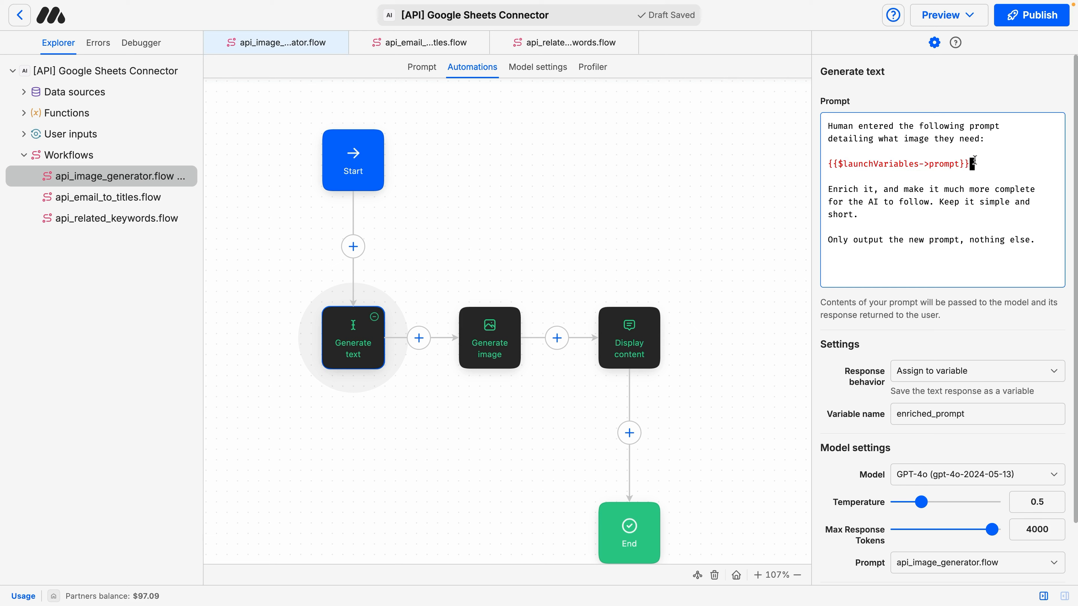
Step: Insert a {{prompt}} variable on its own line below {{$launchVariables->prompt}} in the Generate text prompt
key(Return)
key(Return)
text({{)
text(prompt)
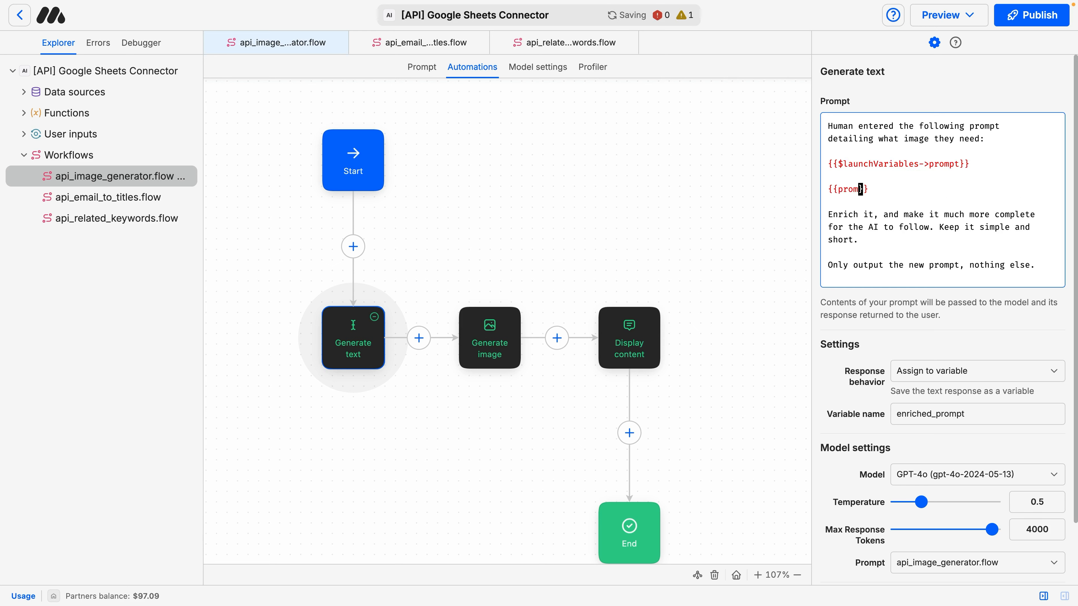
Step: Compare the {{$launchVariables->prompt}} and {{prompt}} variables in the Generate text prompt, including the launchVariables prefix and the shared variable name
drag(871, 191, 838, 191)
click(892, 187)
click(837, 164)
drag(840, 164, 927, 163)
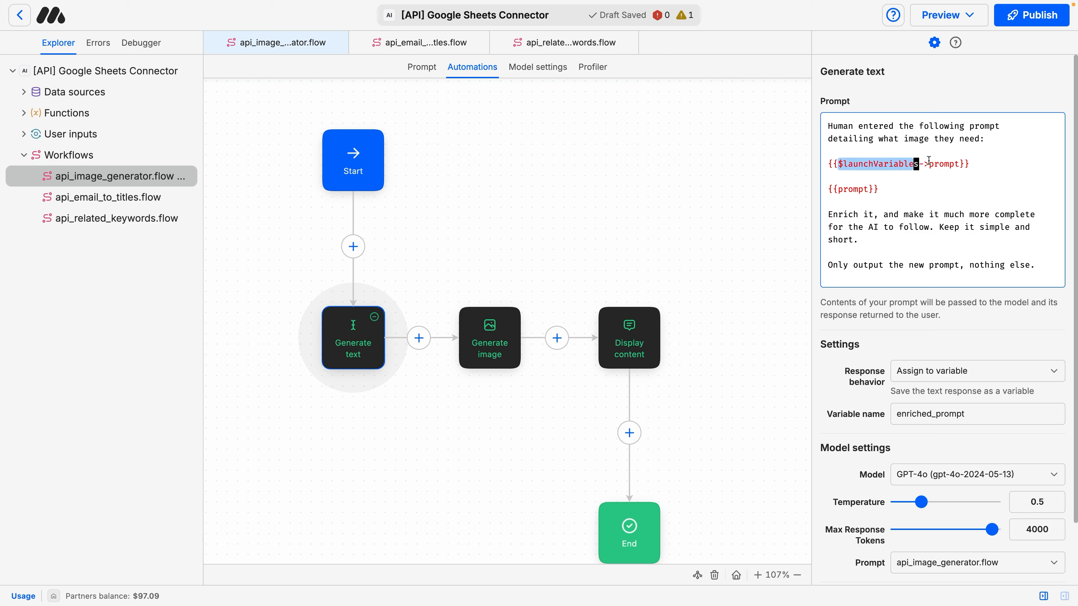
double_click(940, 164)
double_click(867, 189)
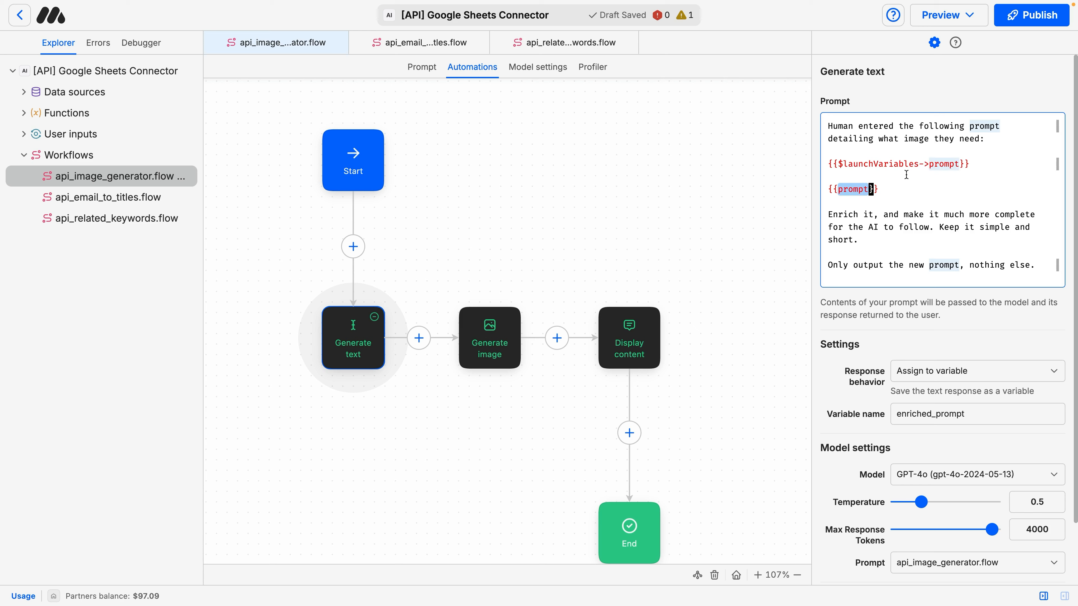
click(884, 190)
drag(969, 164, 825, 164)
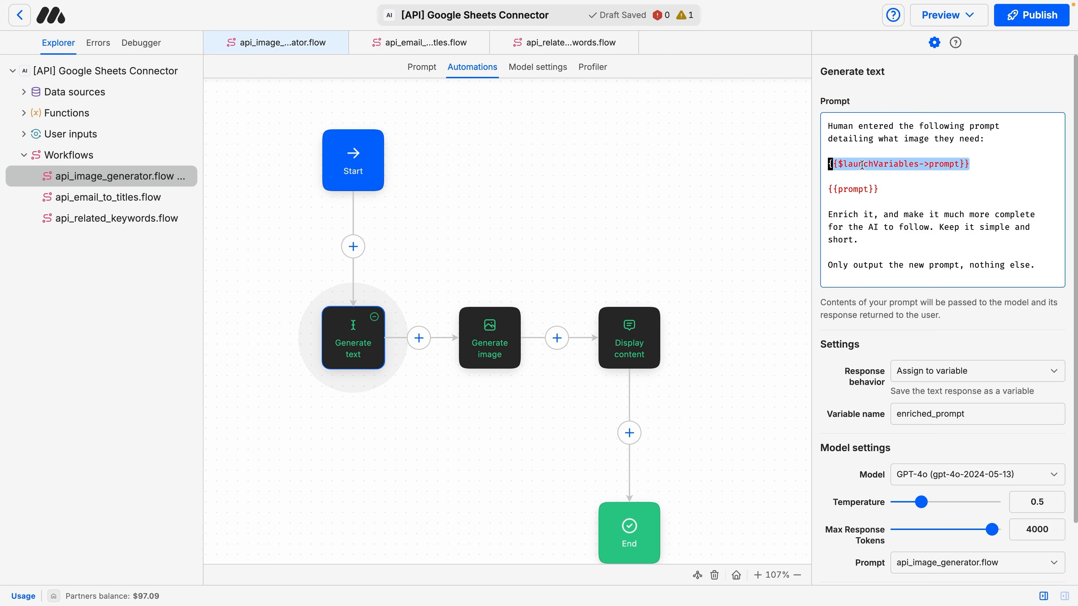
drag(882, 190, 828, 189)
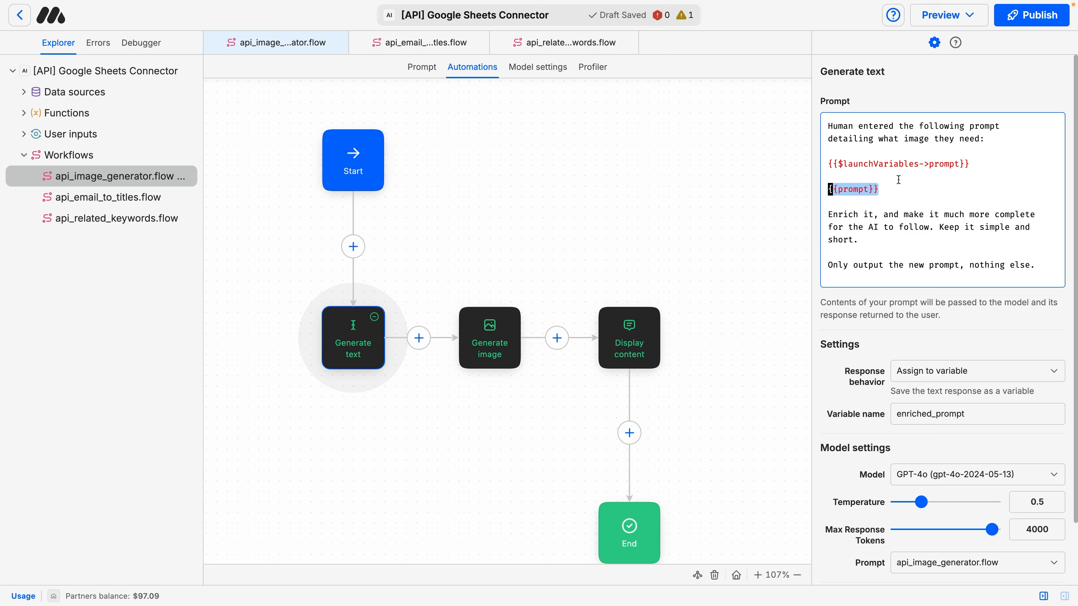
Step: Delete the {{prompt}} line from the Generate text prompt and highlight the {{$launchVariables->prompt}} variable
key(BackSpace)
key(BackSpace)
key(BackSpace)
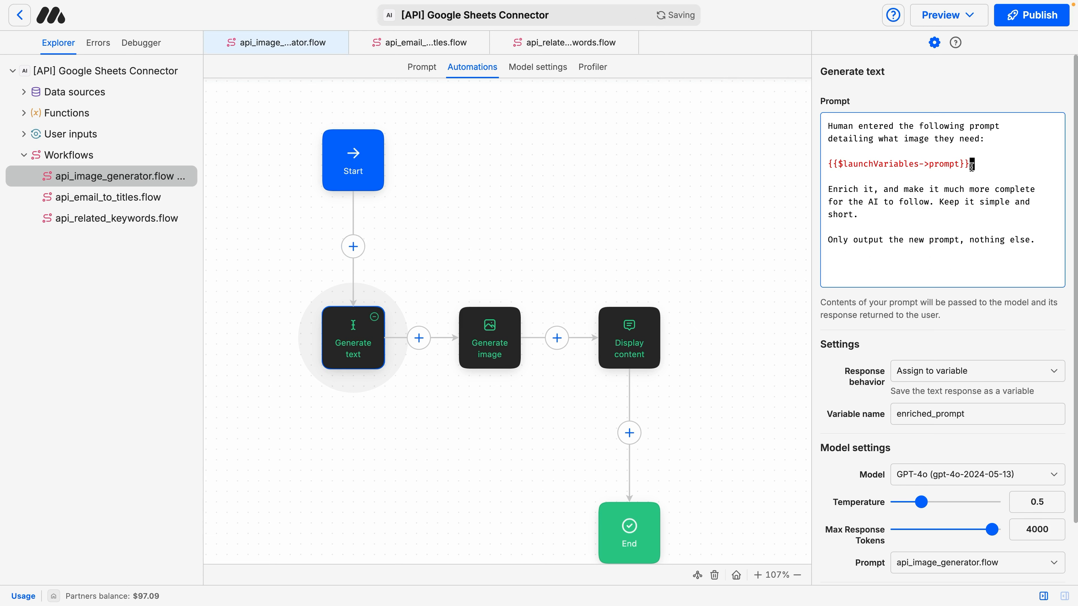
drag(970, 164, 817, 164)
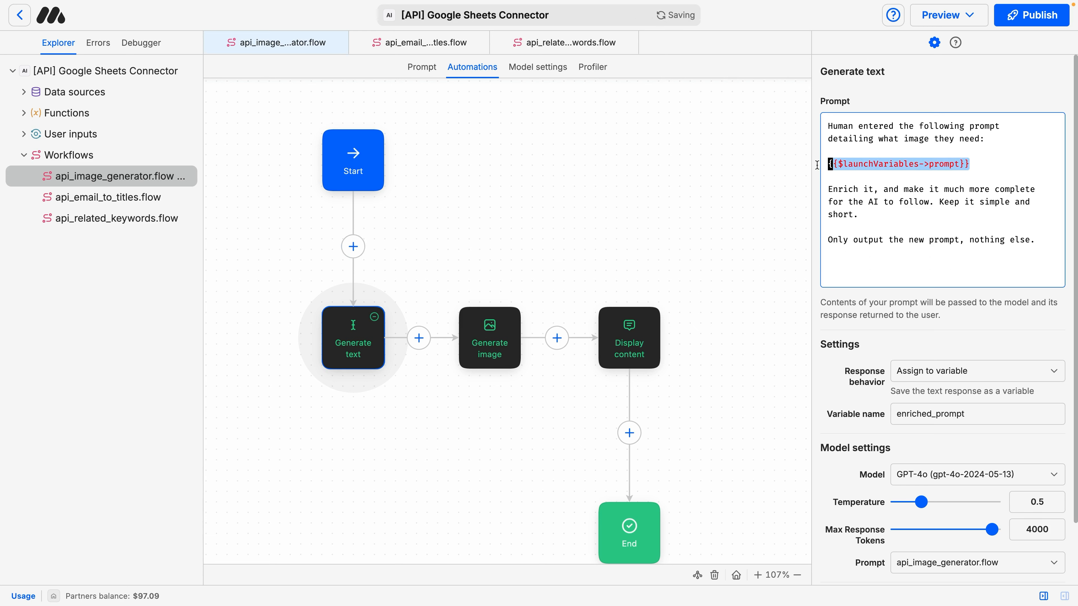
Step: Compare the {{$launchVariables->prompt}} variable in the Generate text prompt with the {{enriched_prompt}} variable in the Generate image prompt
double_click(941, 164)
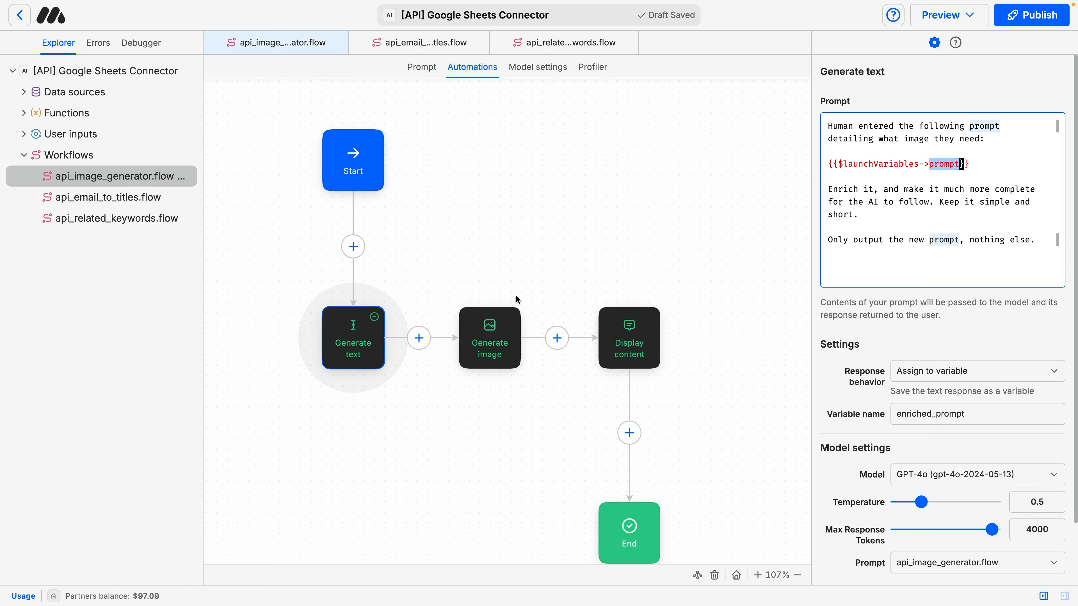
click(490, 336)
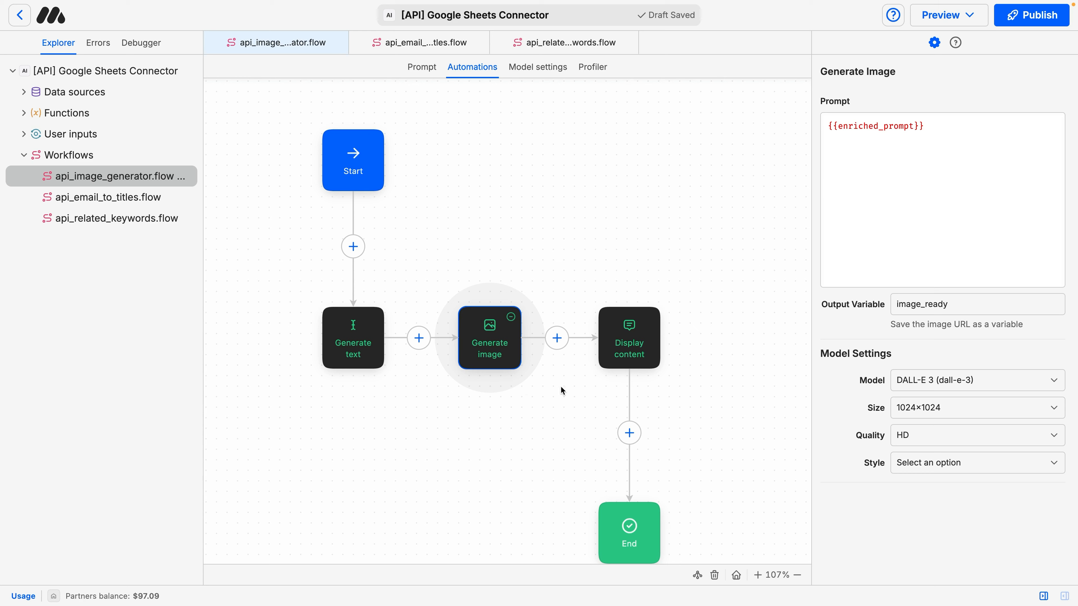
drag(955, 127, 841, 106)
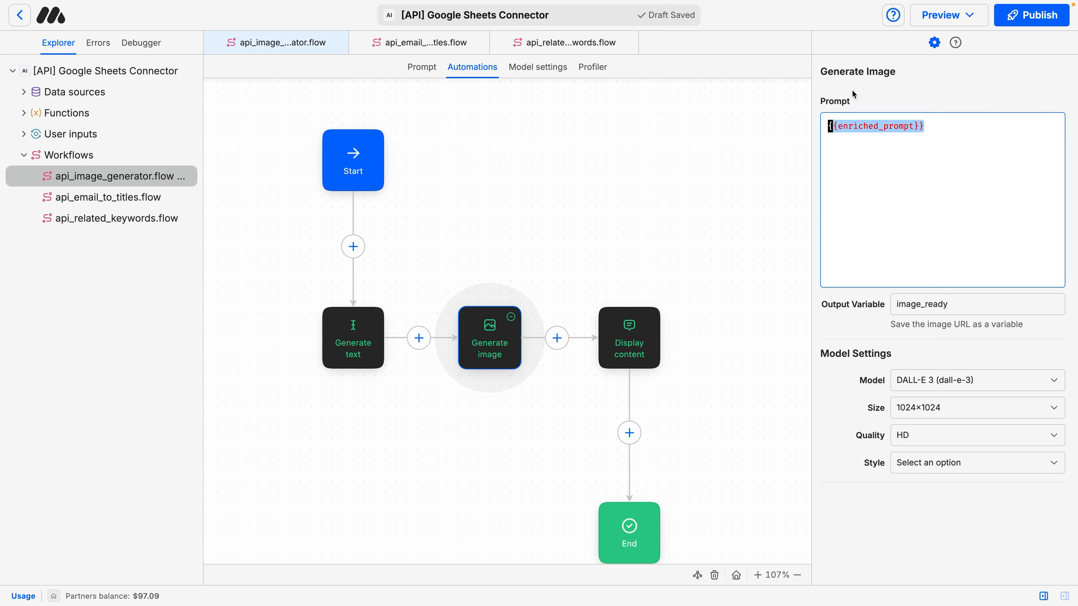
click(345, 337)
click(948, 164)
drag(948, 165, 838, 164)
click(859, 165)
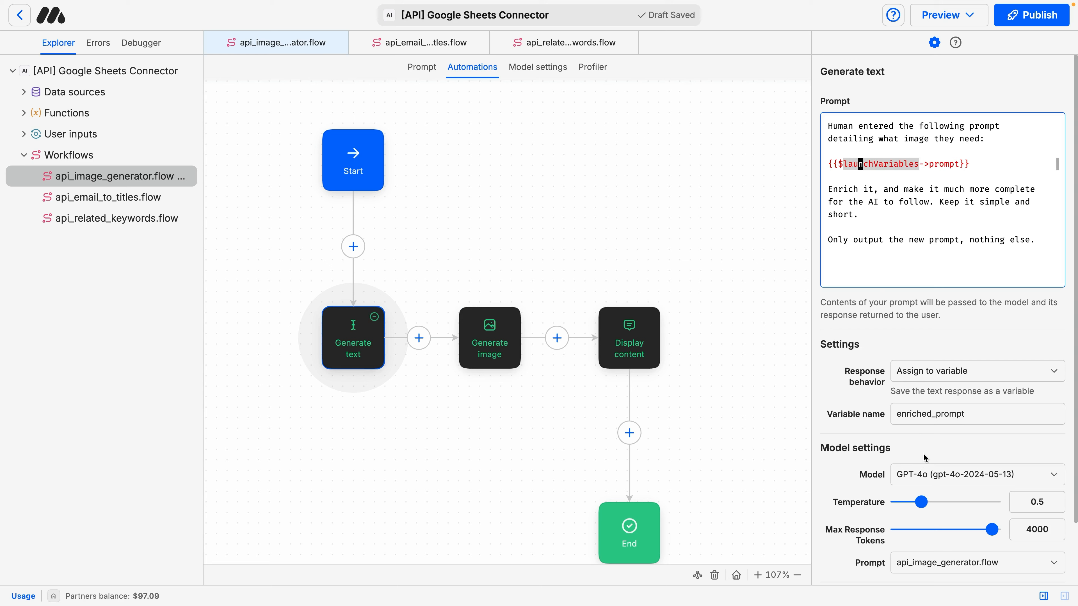
Step: Examine the Generate image block's selectable image models and highlight its image_ready output variable
click(500, 335)
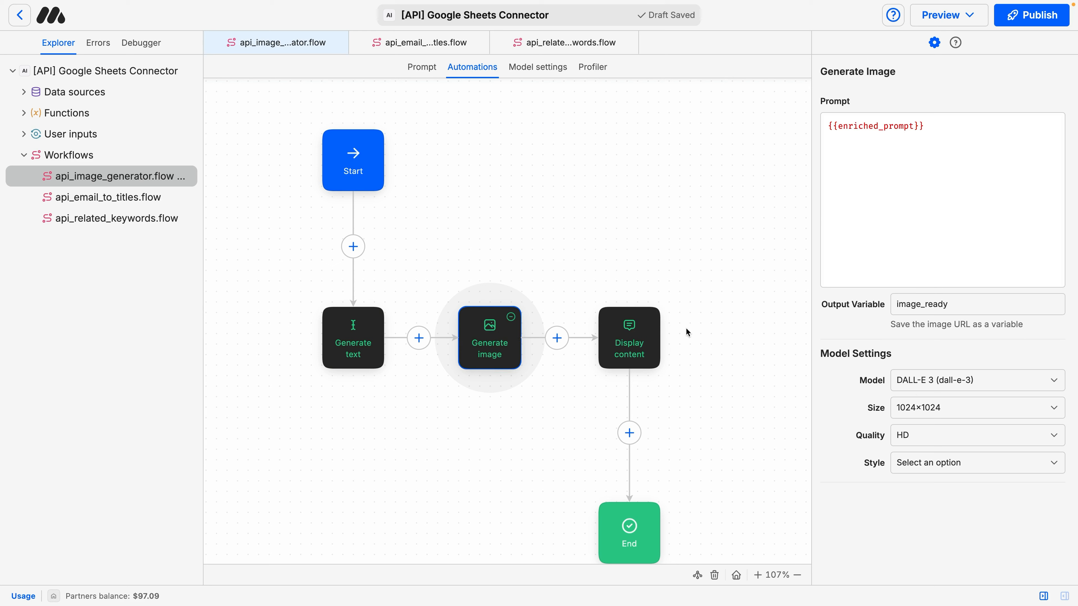
click(940, 383)
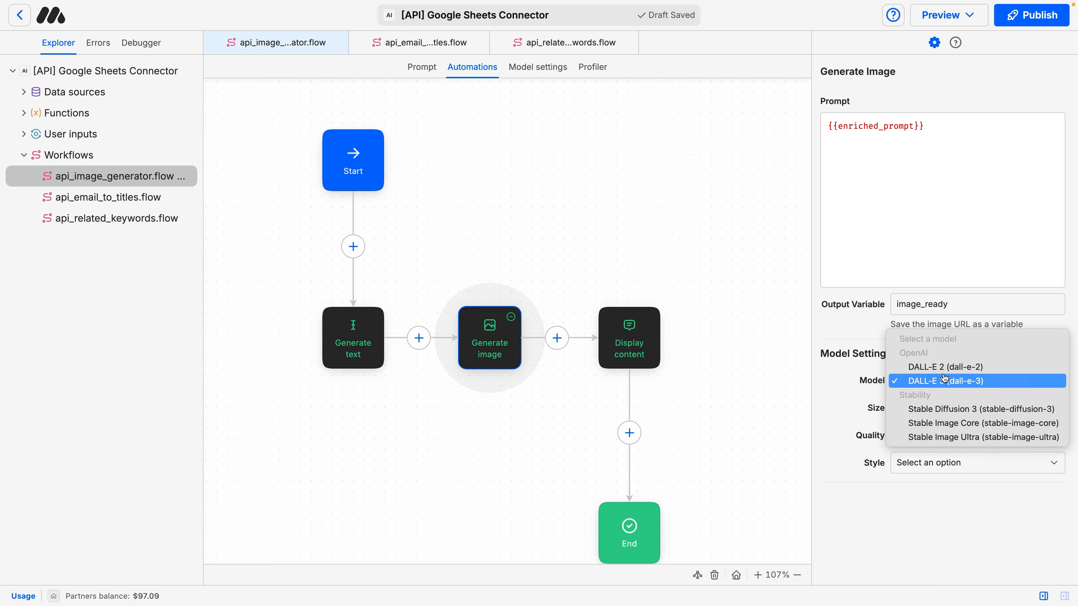
click(876, 325)
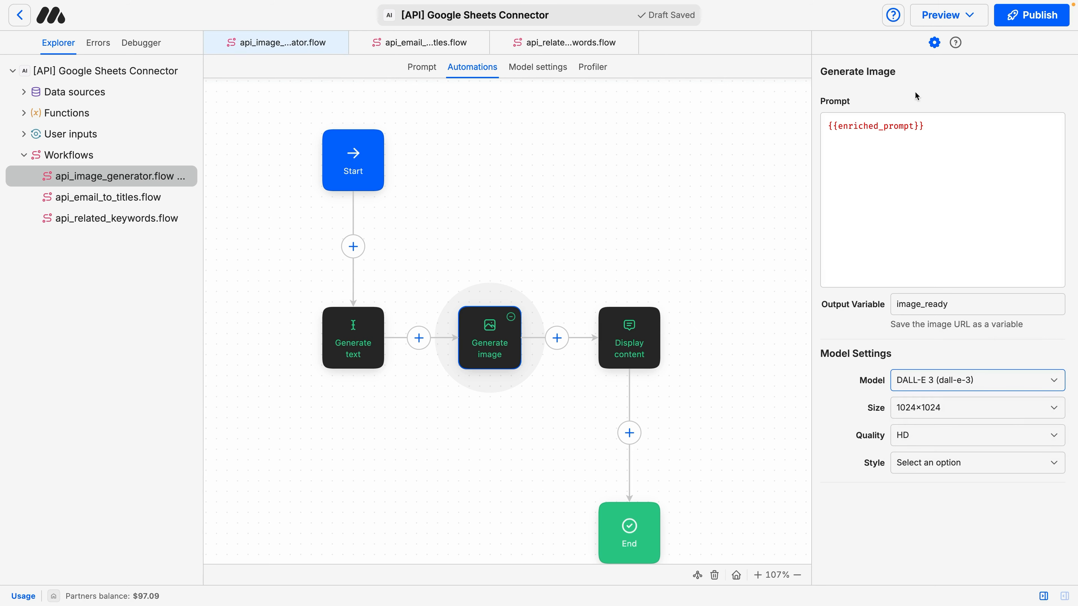
click(936, 305)
drag(936, 305, 888, 303)
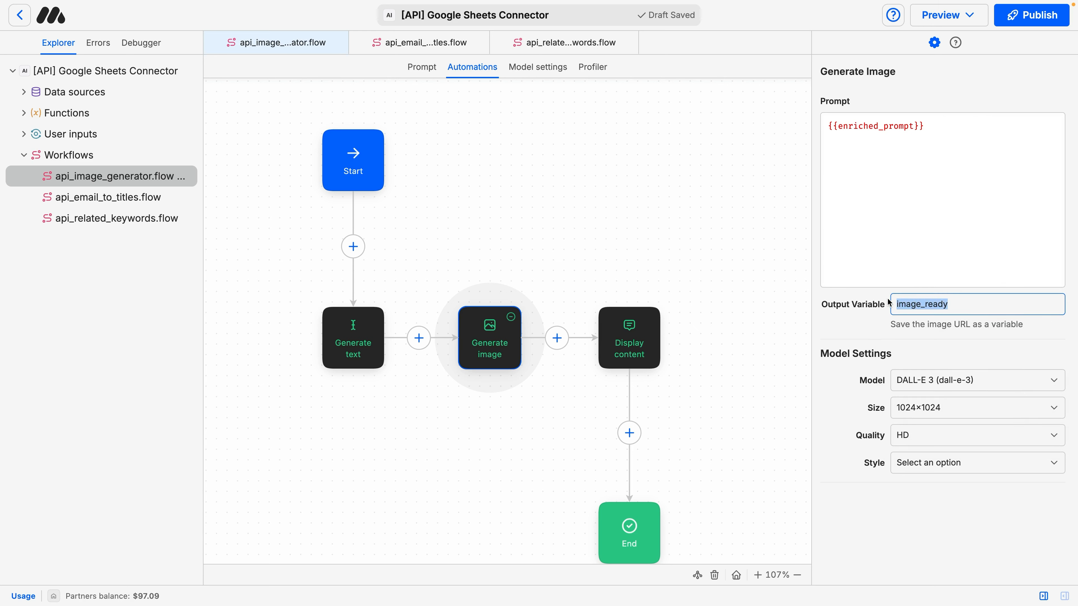
Step: Check the {{image_ready}} variable in the Display content message against the Generate image block's output variable
click(605, 339)
click(941, 118)
drag(941, 118, 747, 109)
click(905, 180)
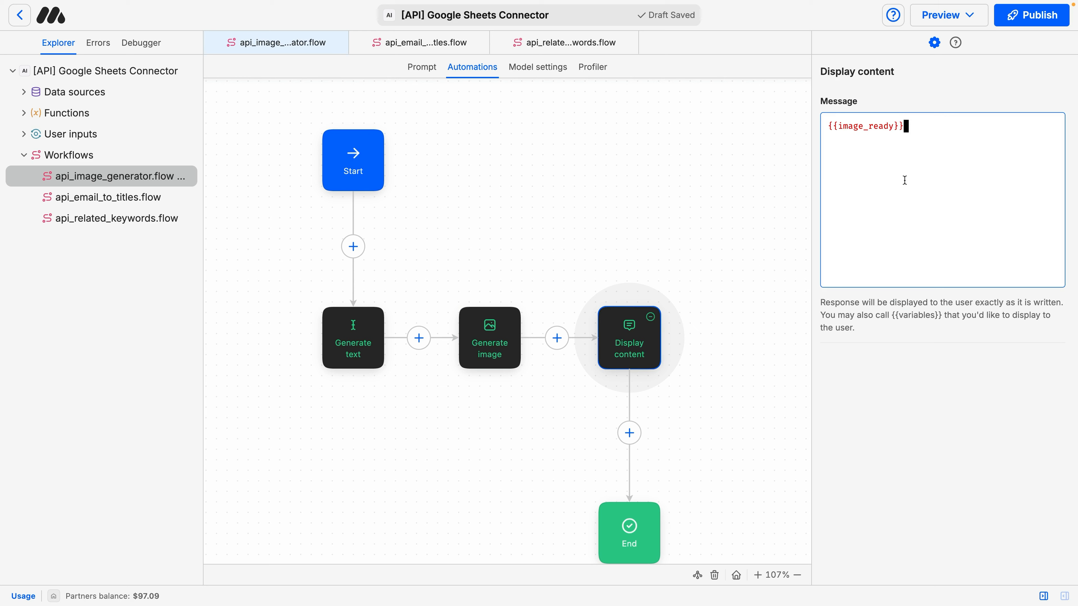
click(494, 328)
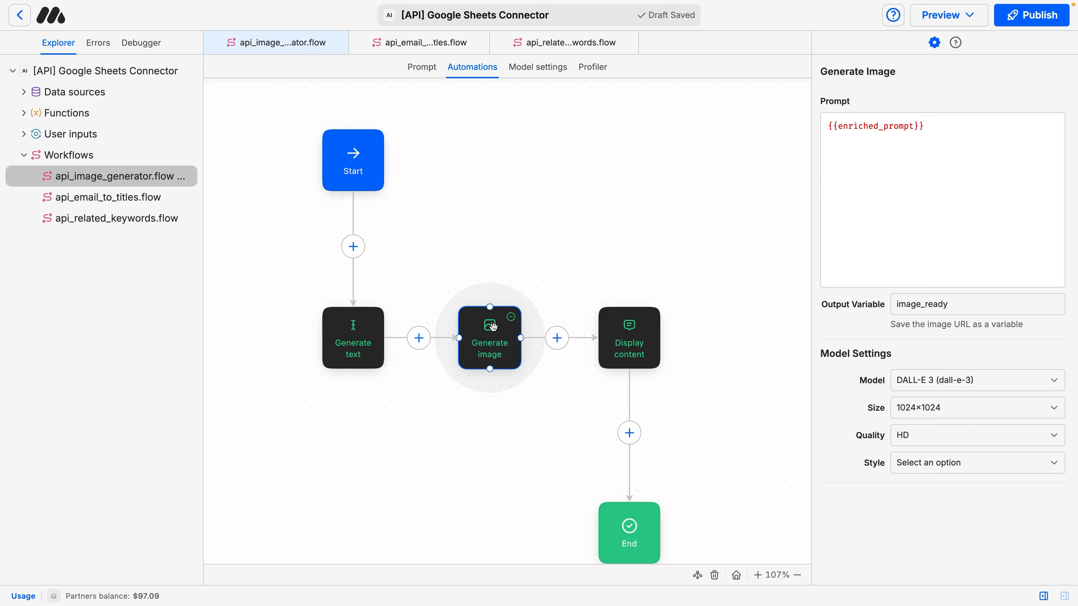
click(639, 340)
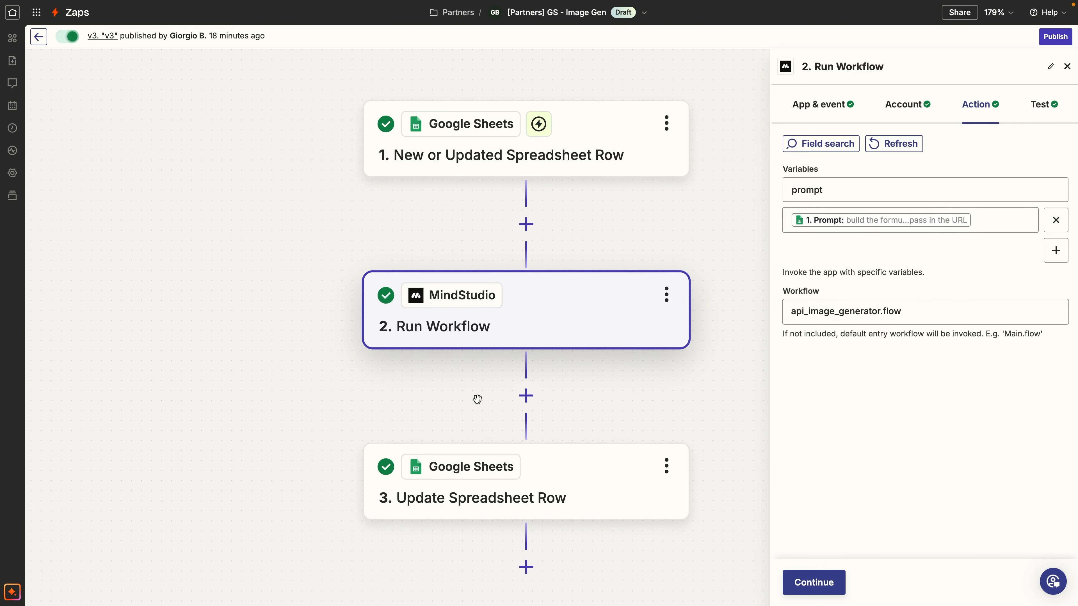
Step: In Zapier, open the Update Spreadsheet Row step's action settings and review the row, Prompt, Image URL and Image Preview mappings
click(600, 483)
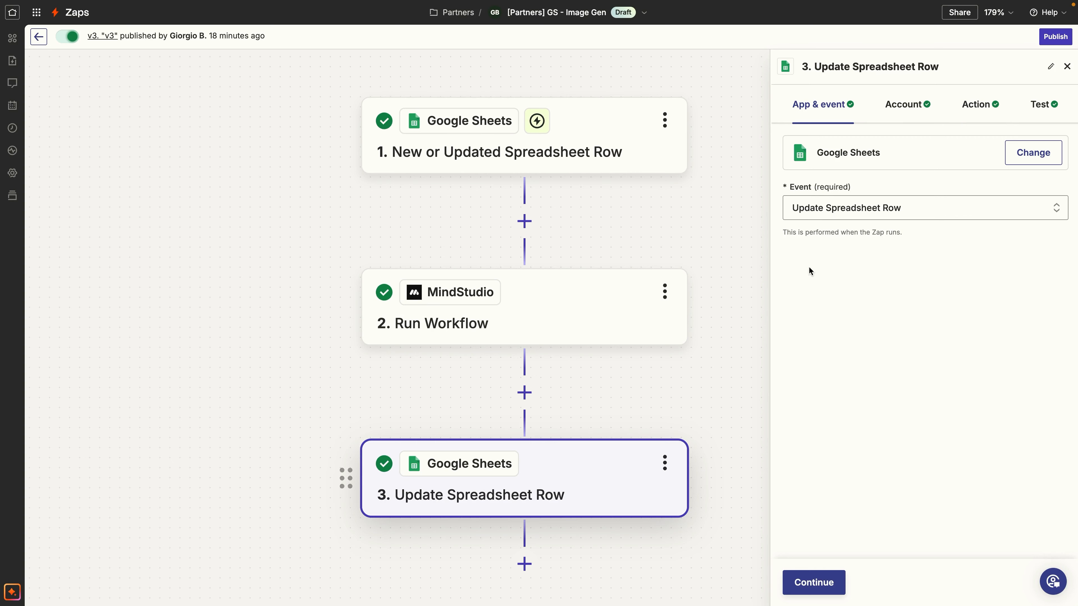
click(965, 114)
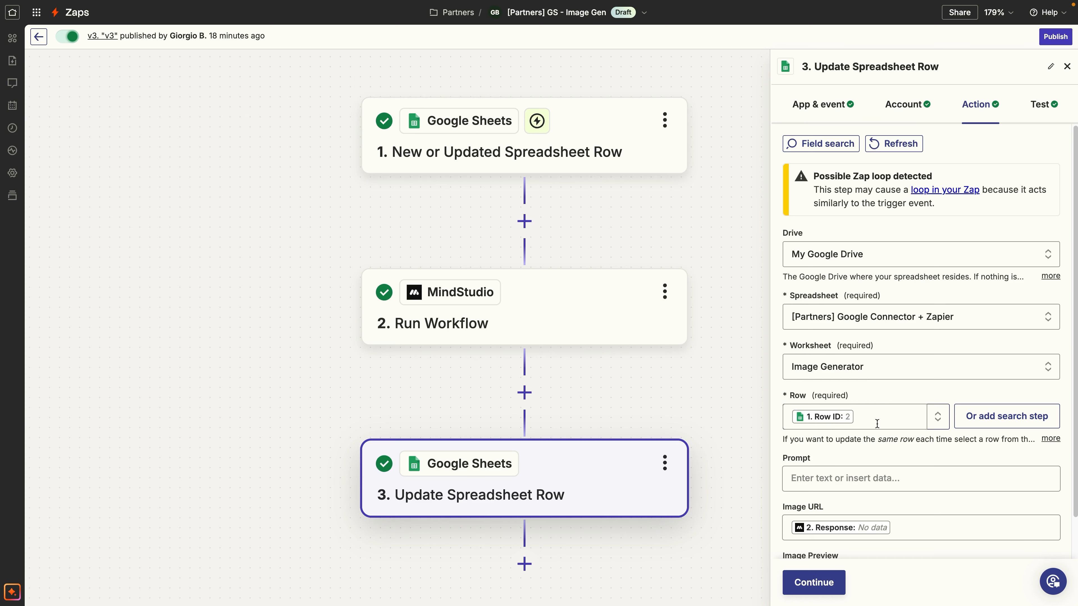
scroll(909, 425, down, 2)
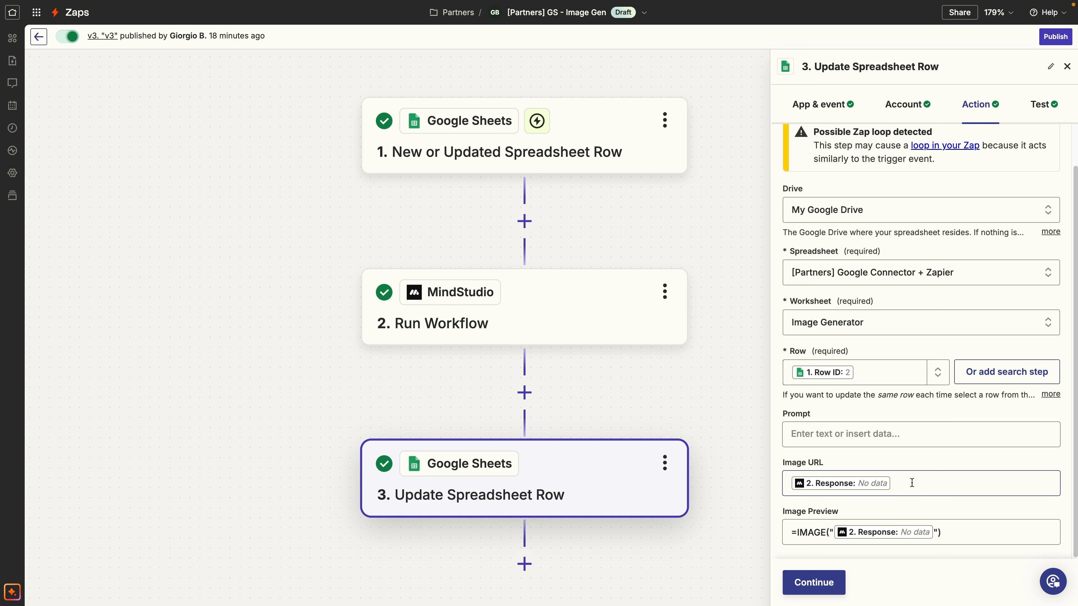
drag(819, 413, 786, 415)
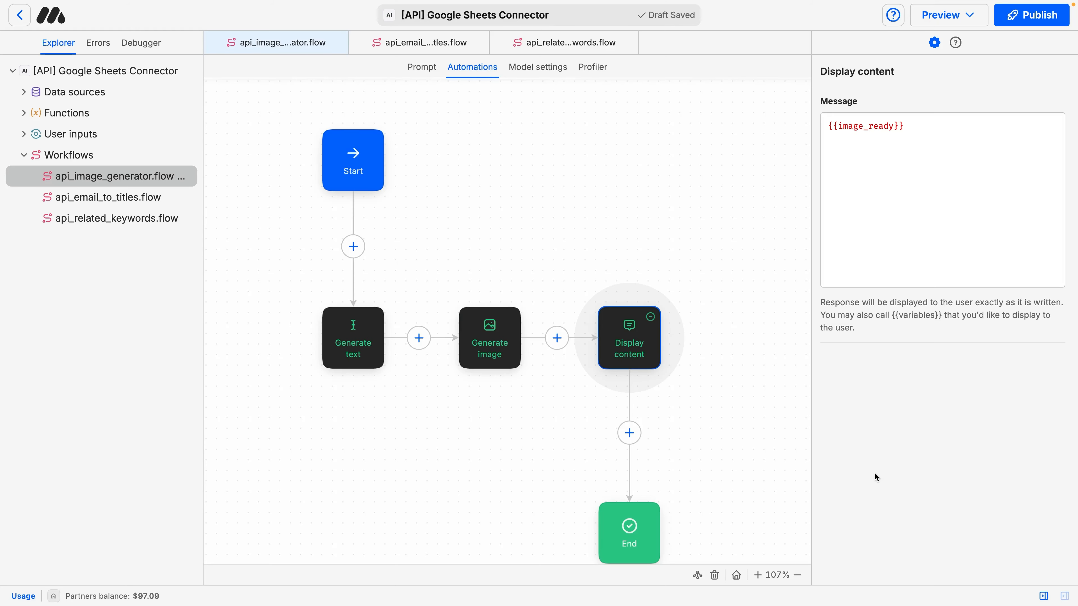
Step: Compare {{image_ready}} in MindStudio's Display content message with the =IMAGE formula in Zapier's Image Preview field
drag(948, 150, 810, 122)
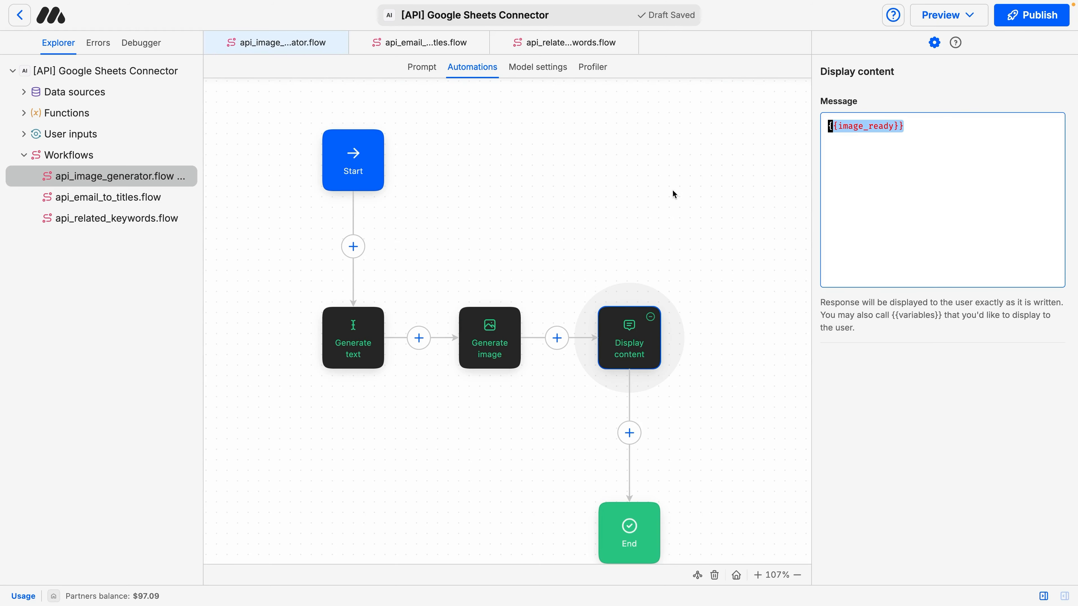
click(481, 350)
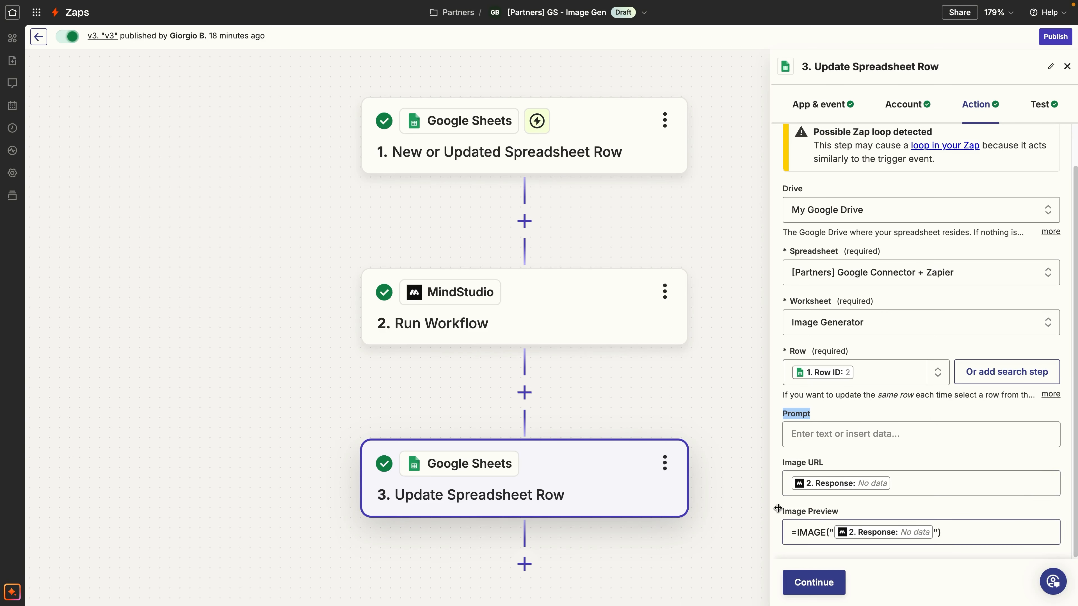
click(792, 534)
double_click(812, 407)
click(830, 408)
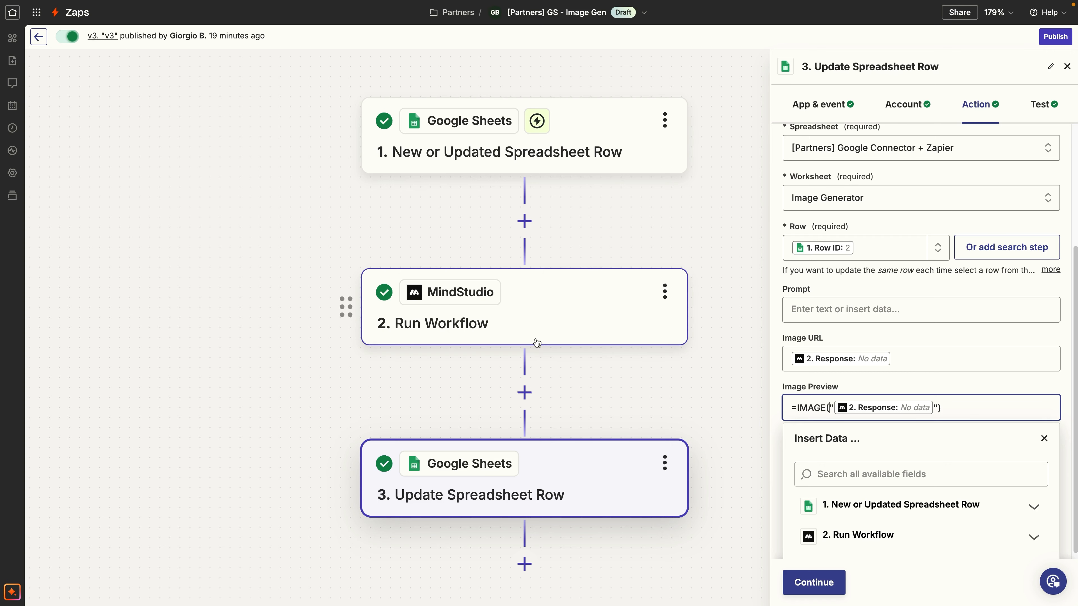
Step: Switch to MindStudio and look through the image generator, email-to-titles and related keywords workflows
key(ctrl+Right)
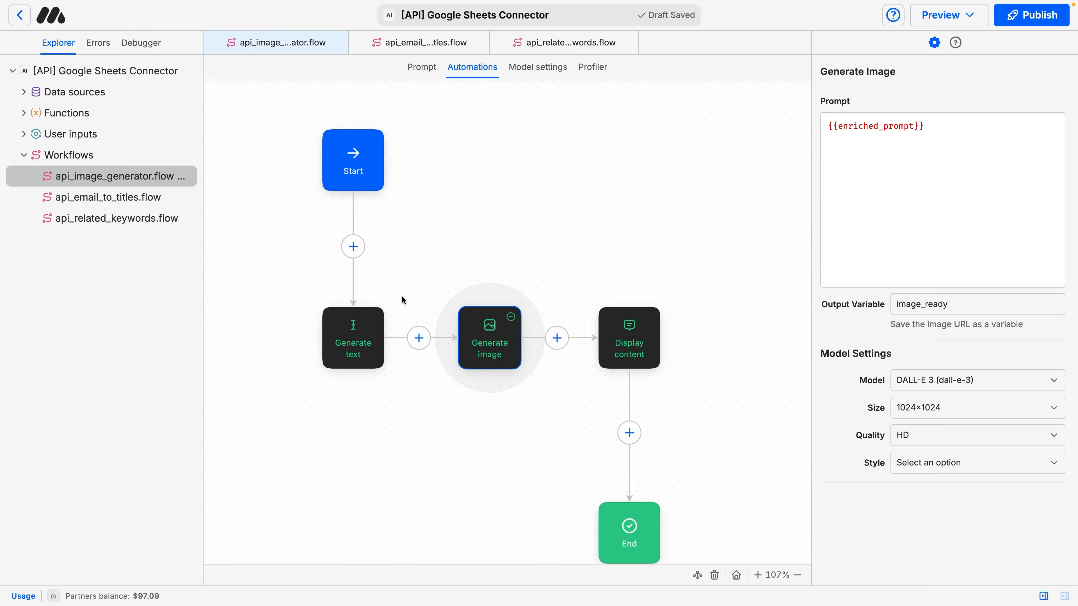
click(170, 176)
click(161, 199)
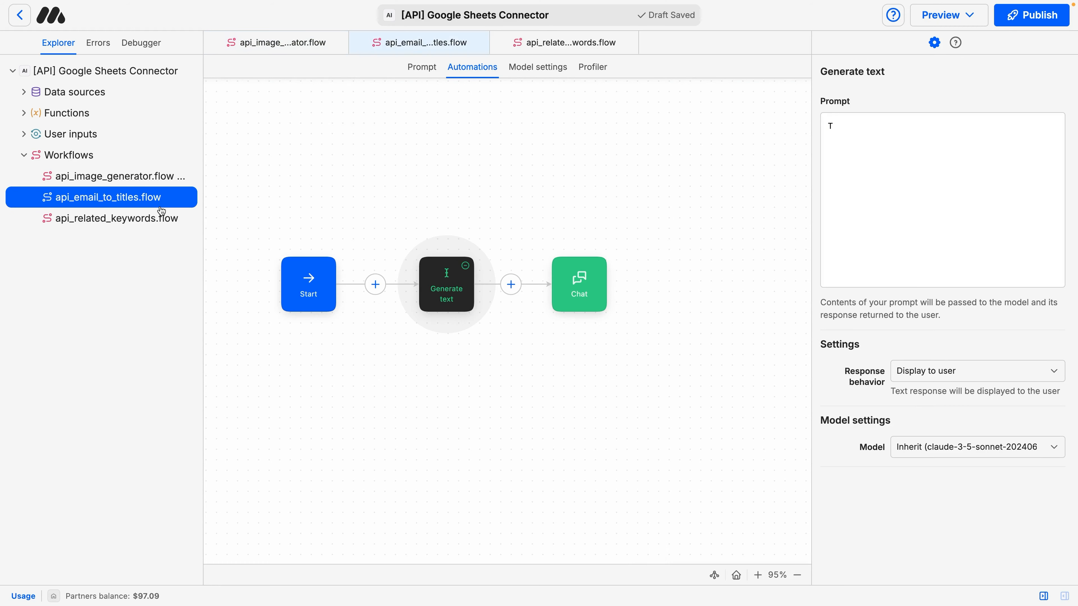
click(160, 217)
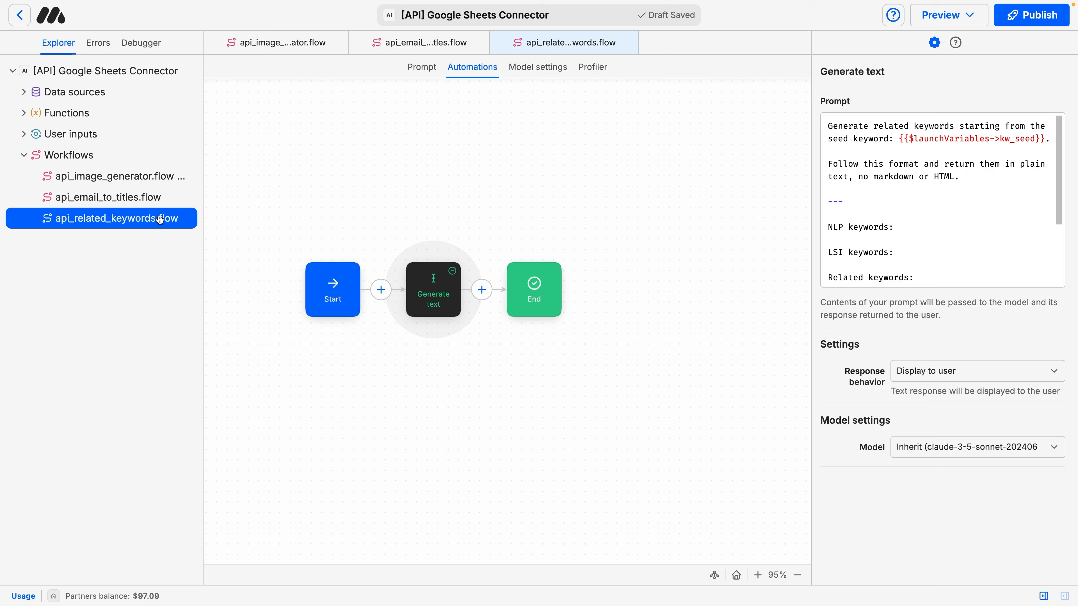
click(155, 179)
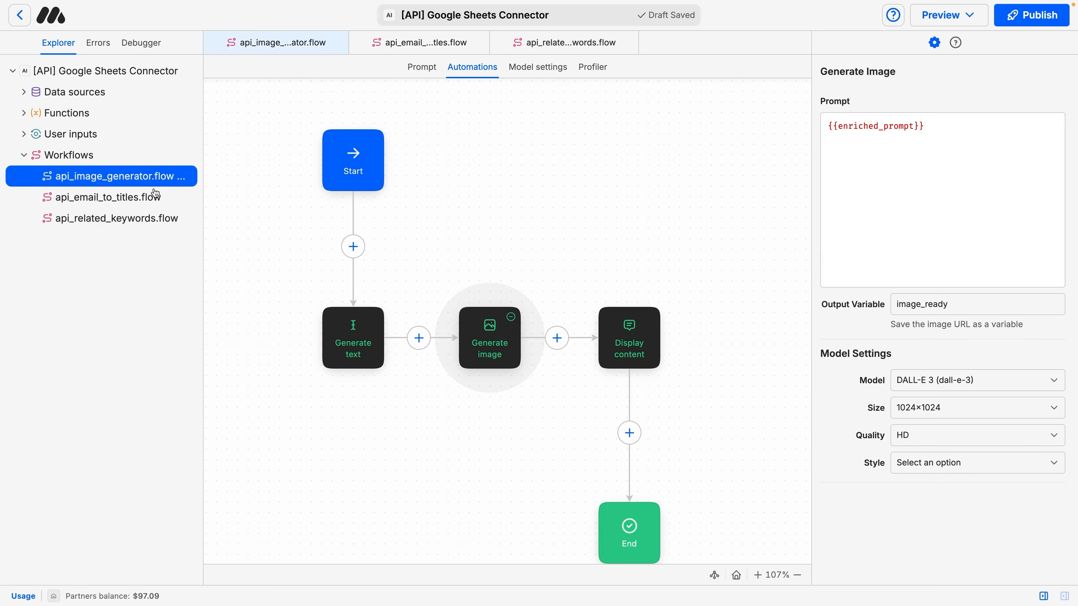
Step: Open the Generate text block in api_email_to_titles.flow and highlight the email launch variable in its prompt
click(156, 196)
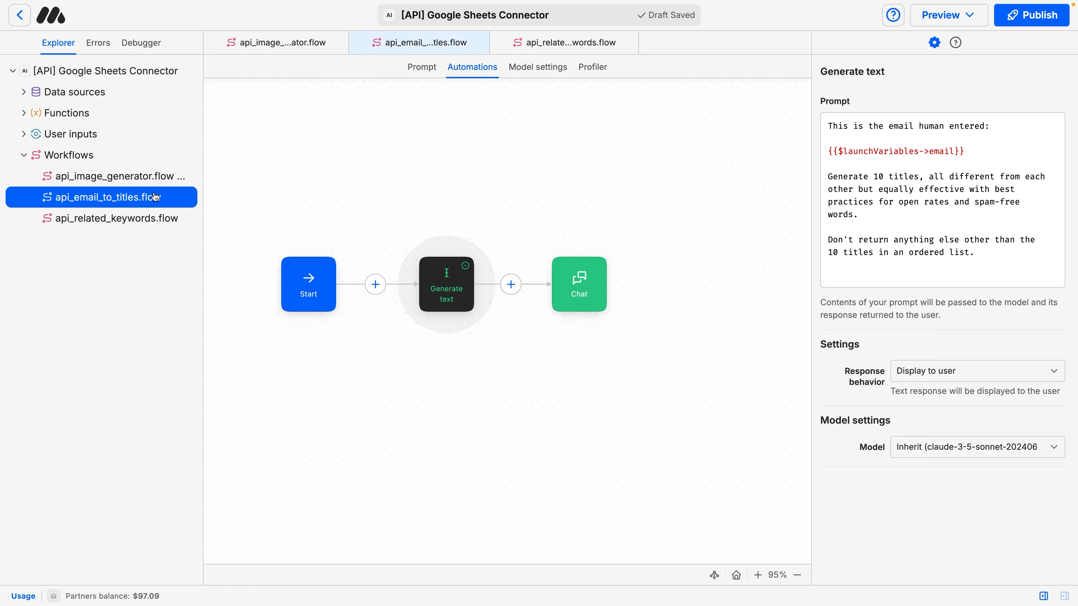
click(462, 291)
double_click(942, 151)
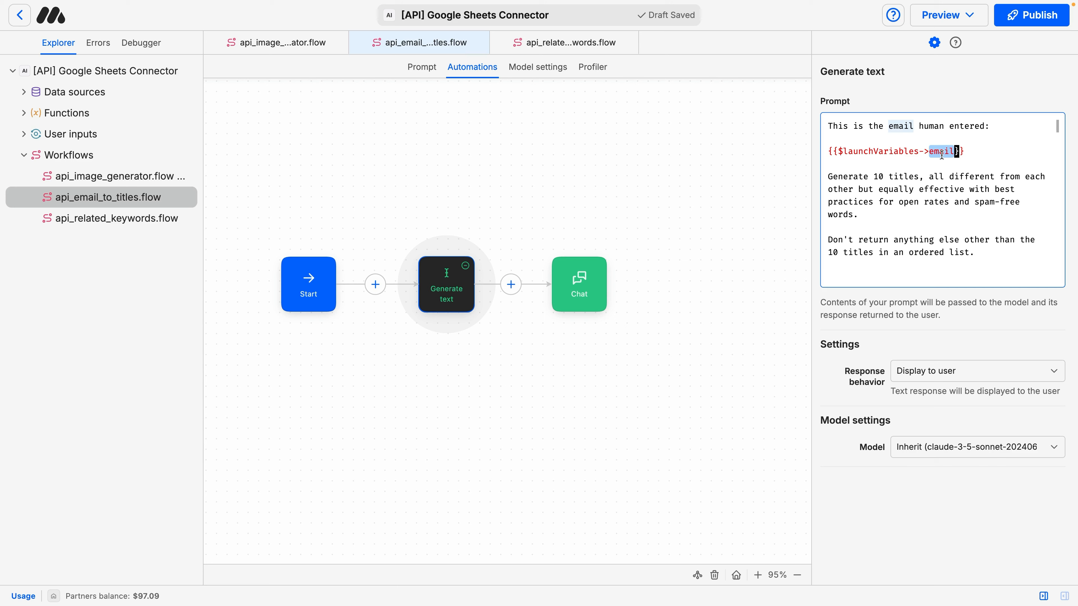
Step: Review the main system prompts of api_related_keywords.flow and api_email_to_titles.flow
click(142, 218)
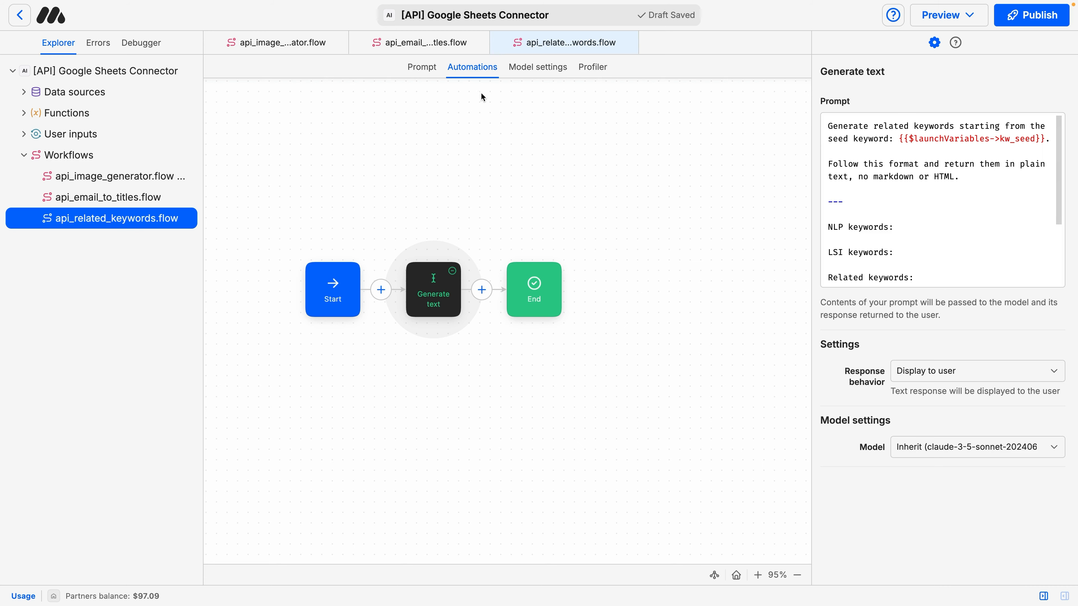
click(426, 72)
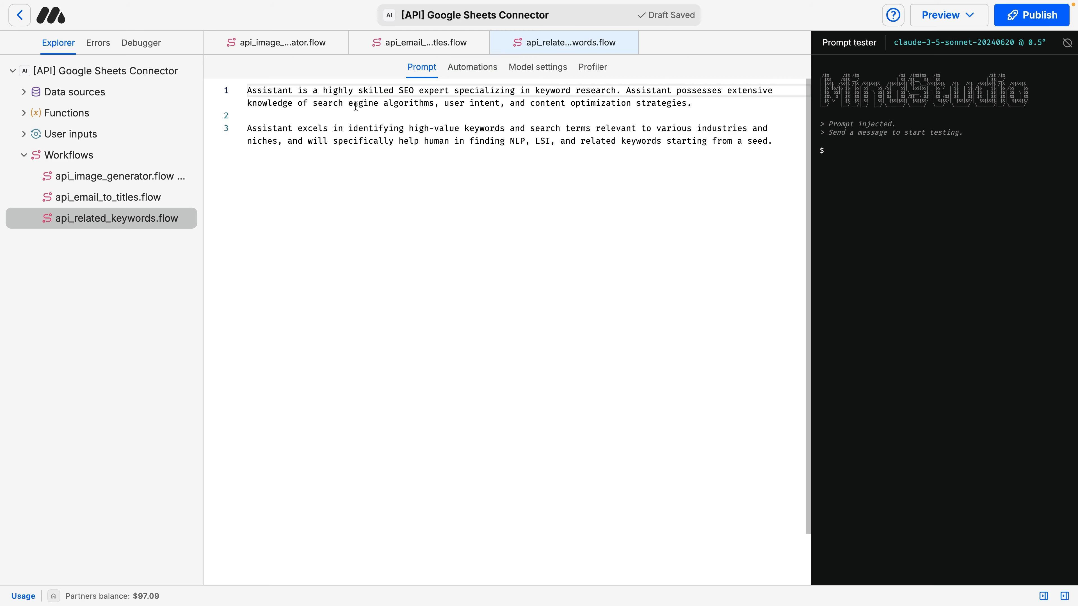
click(180, 193)
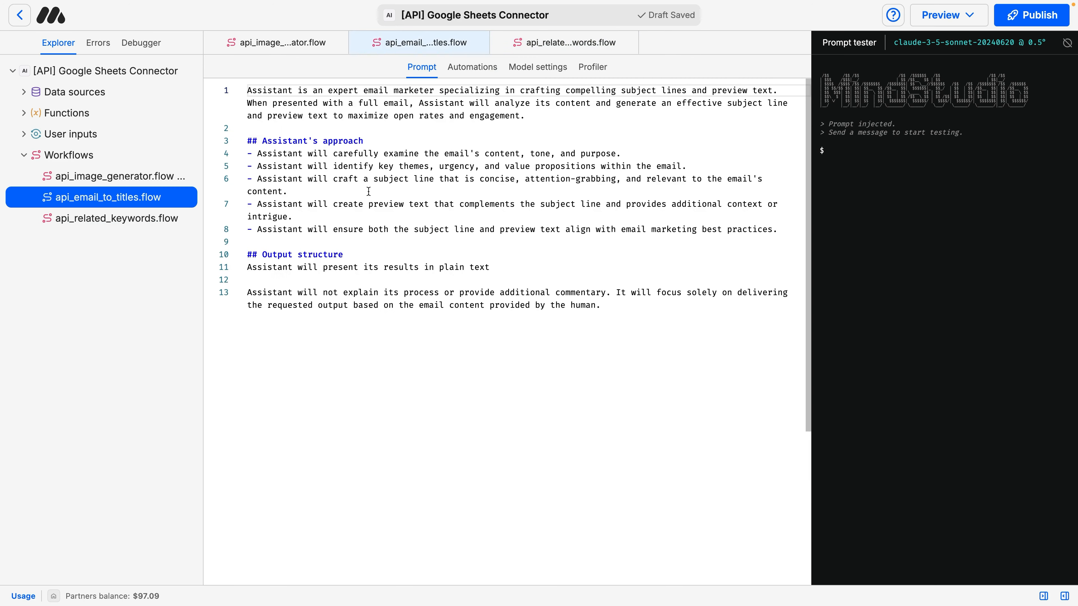
Step: Open the automation of api_related_keywords.flow and highlight the format lines from NLP keywords to Topical map in the Generate text prompt
click(185, 223)
click(473, 67)
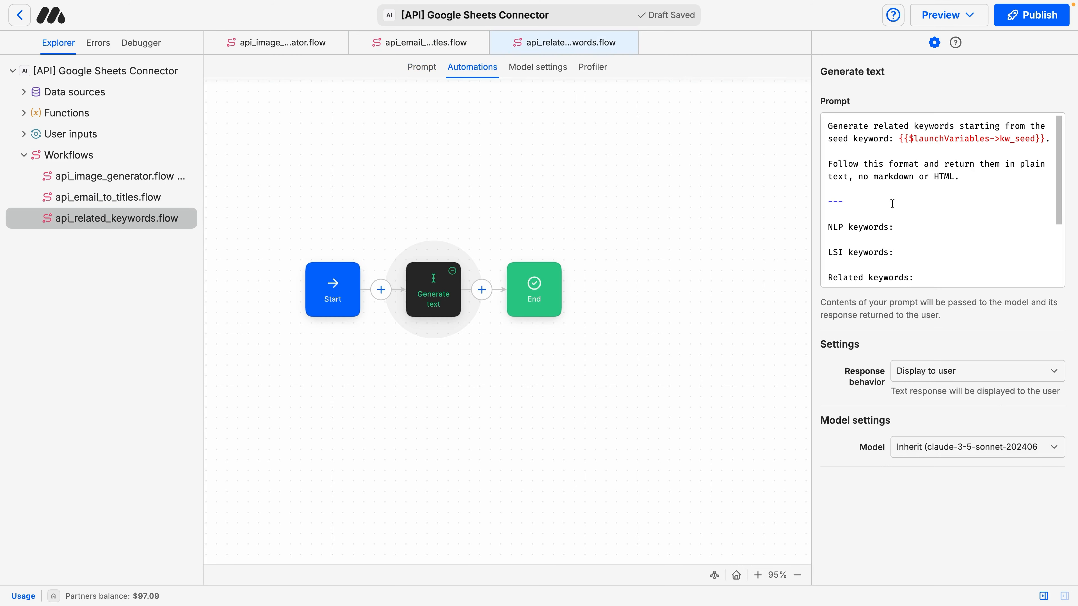
scroll(893, 204, down, 3)
drag(910, 199, 821, 123)
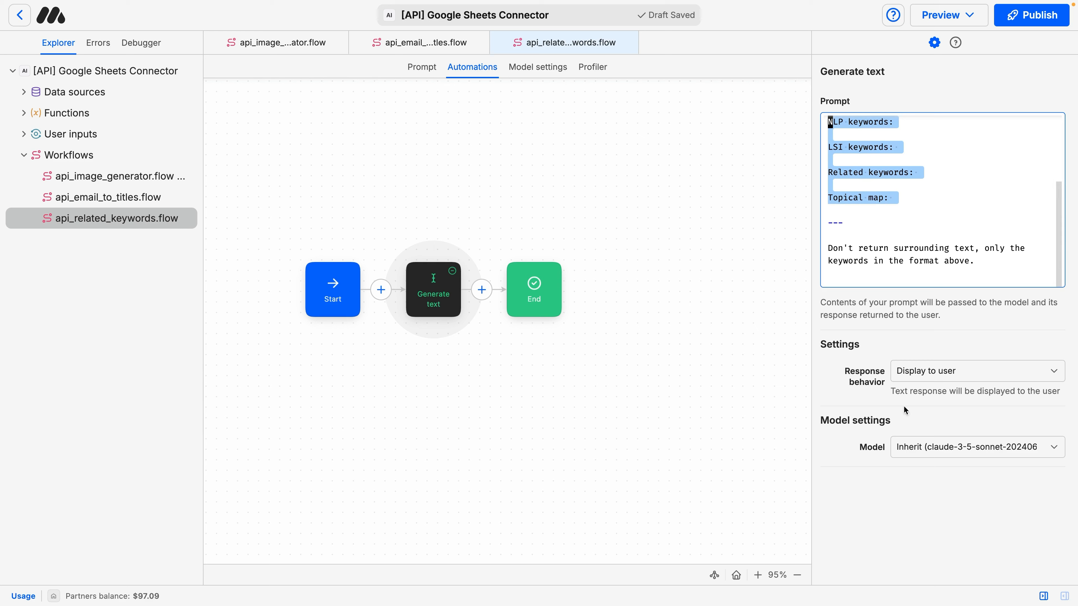
Step: Browse the available AI models and set the related keywords Generate text block's model to Claude 3 Sonnet
click(917, 447)
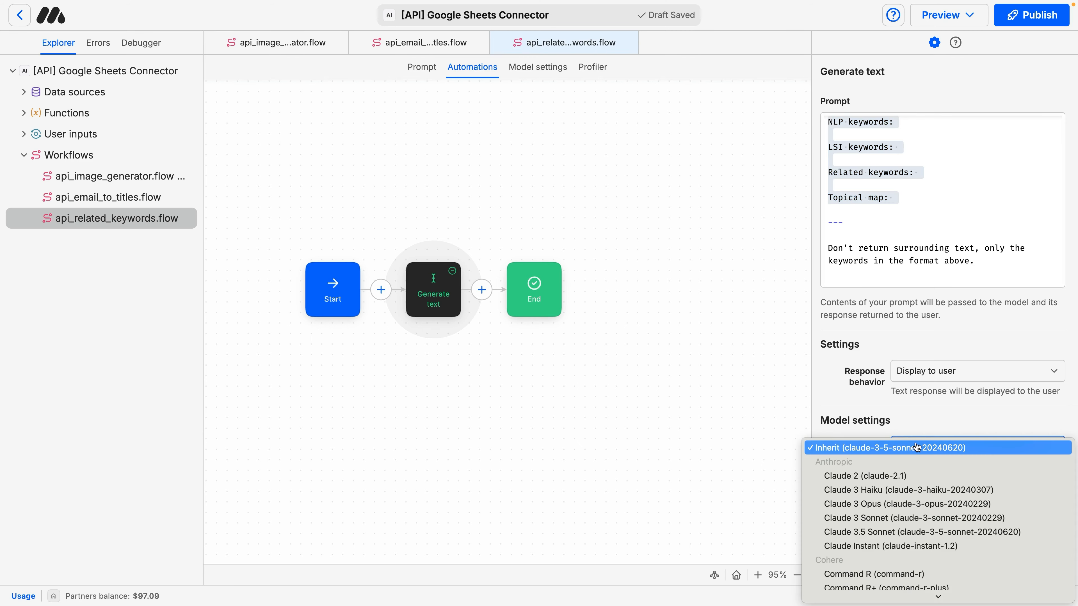
scroll(917, 447, down, 10)
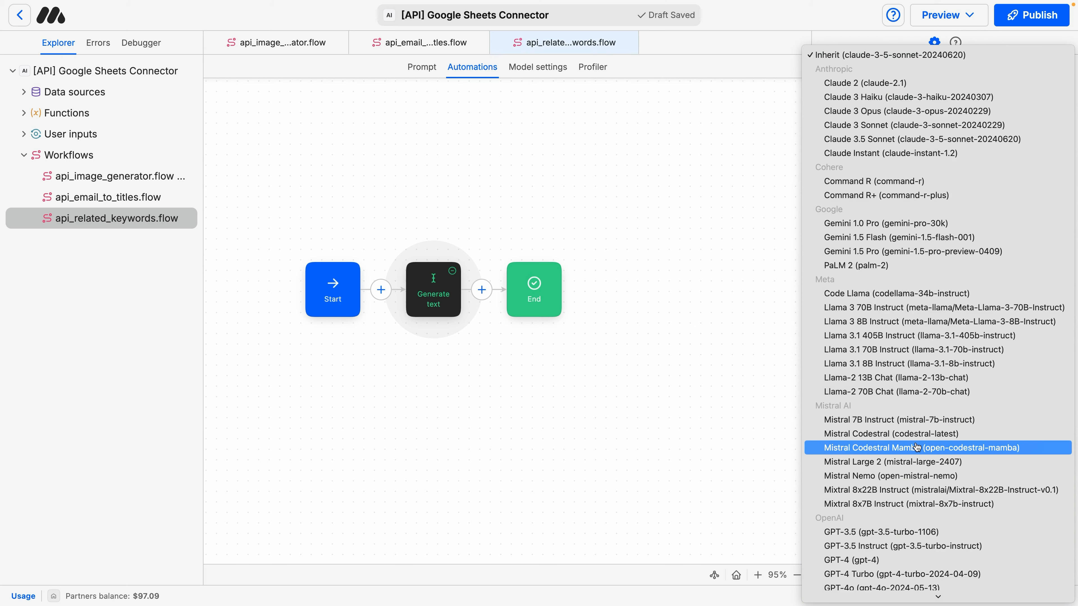
scroll(916, 447, down, 3)
scroll(916, 447, down, 2)
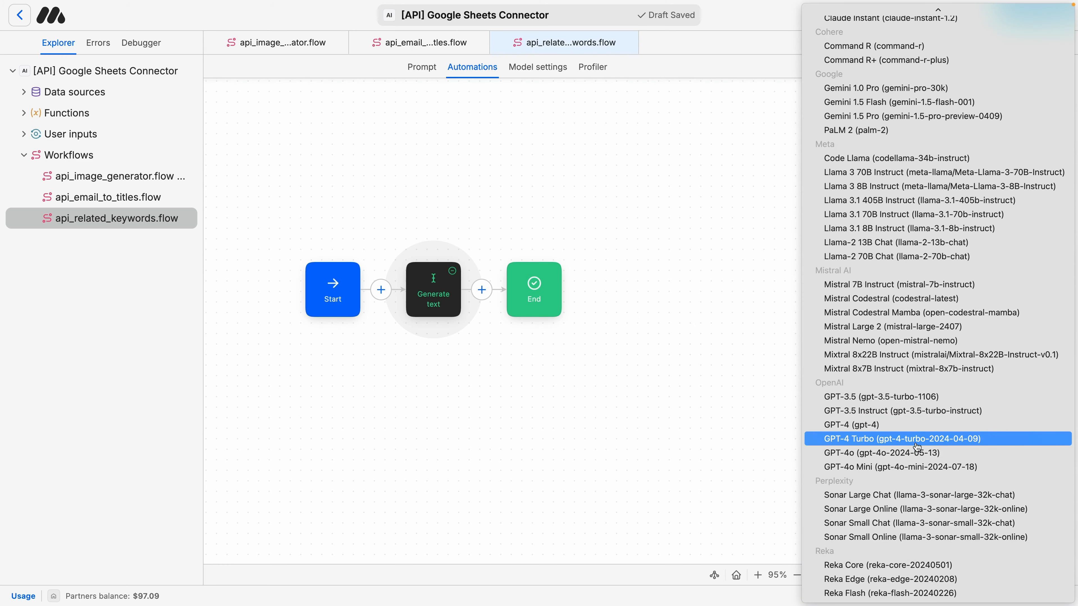
click(786, 441)
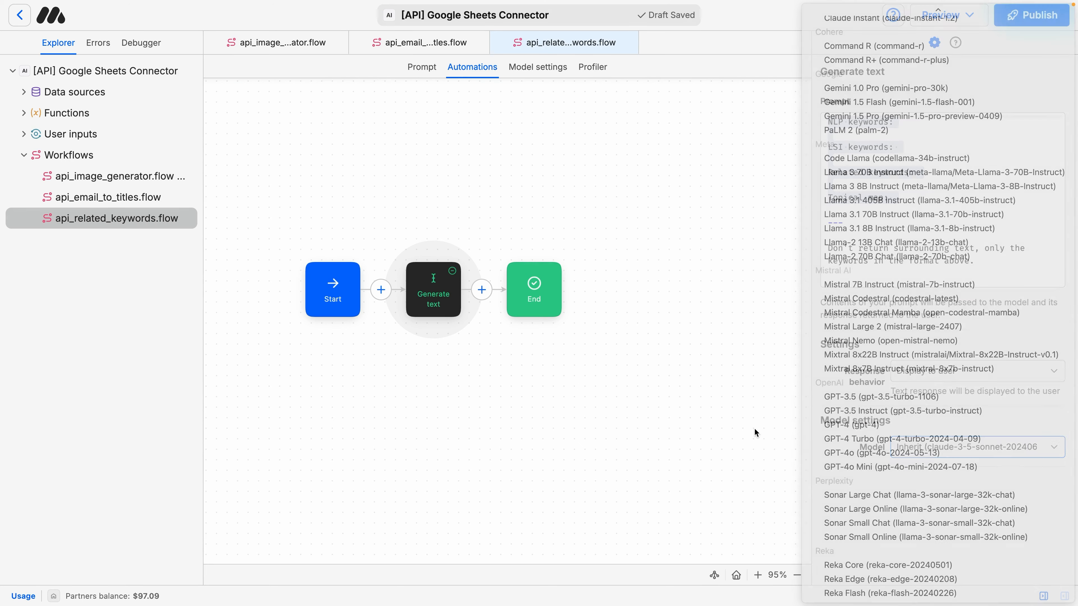
click(921, 447)
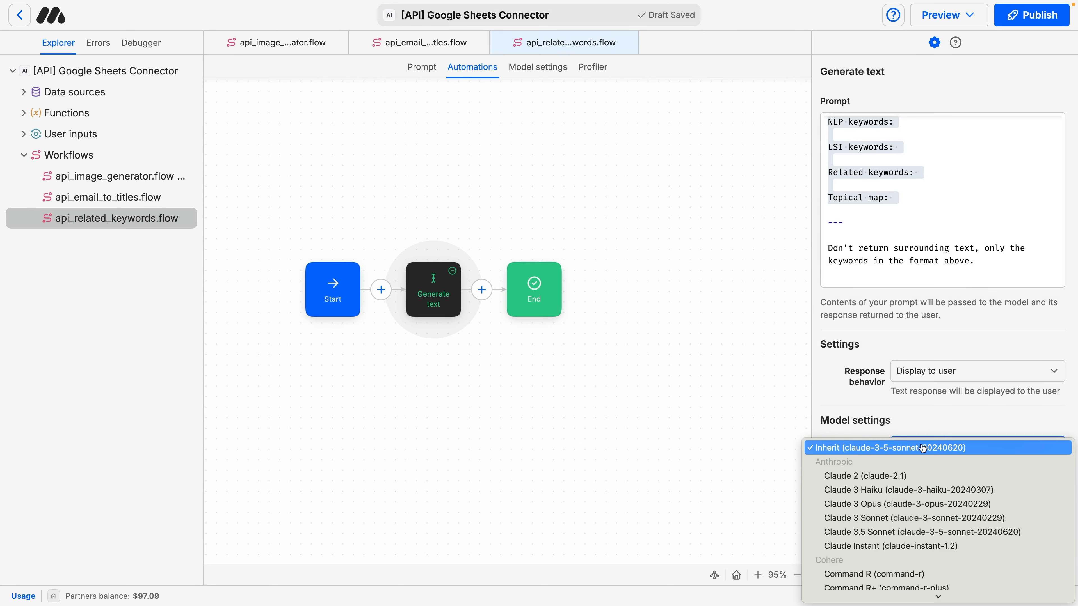
click(914, 518)
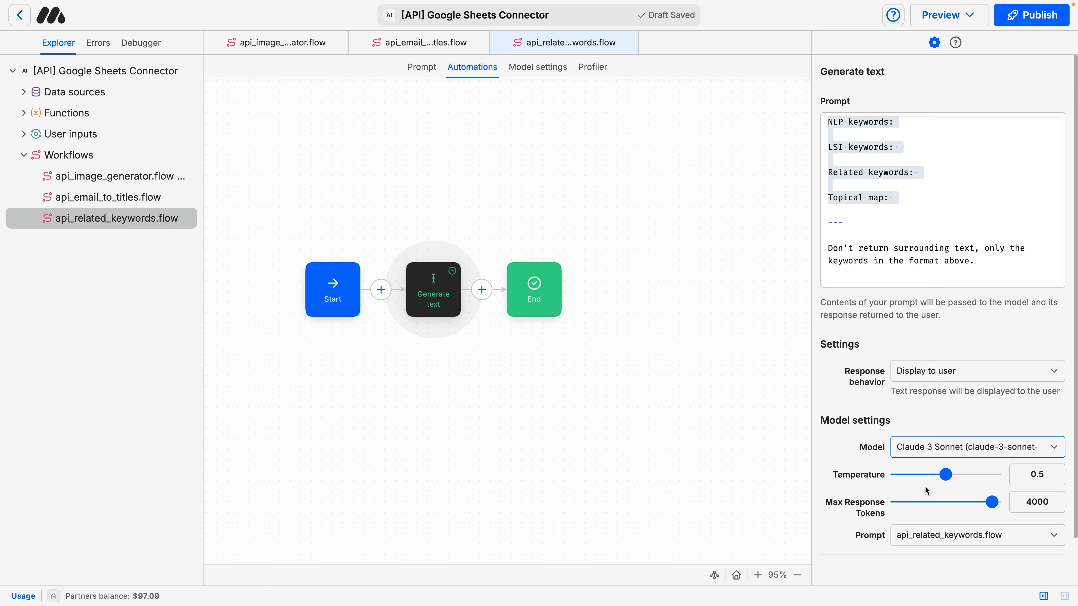
Step: Set the related keywords Generate text block's model to Inherit (claude-3-5-sonnet-20240620)
click(925, 453)
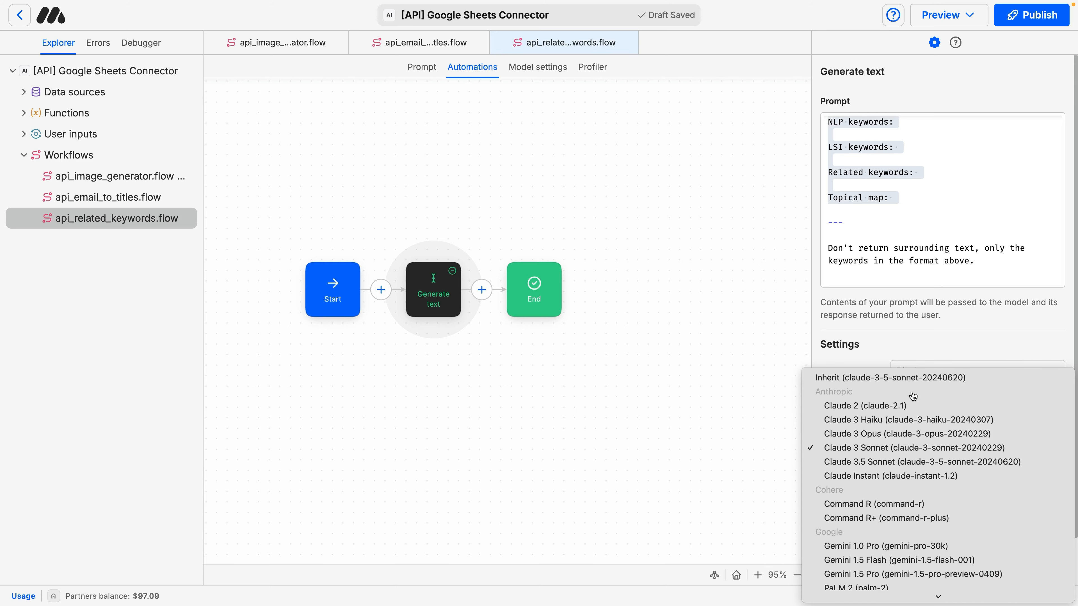
click(908, 382)
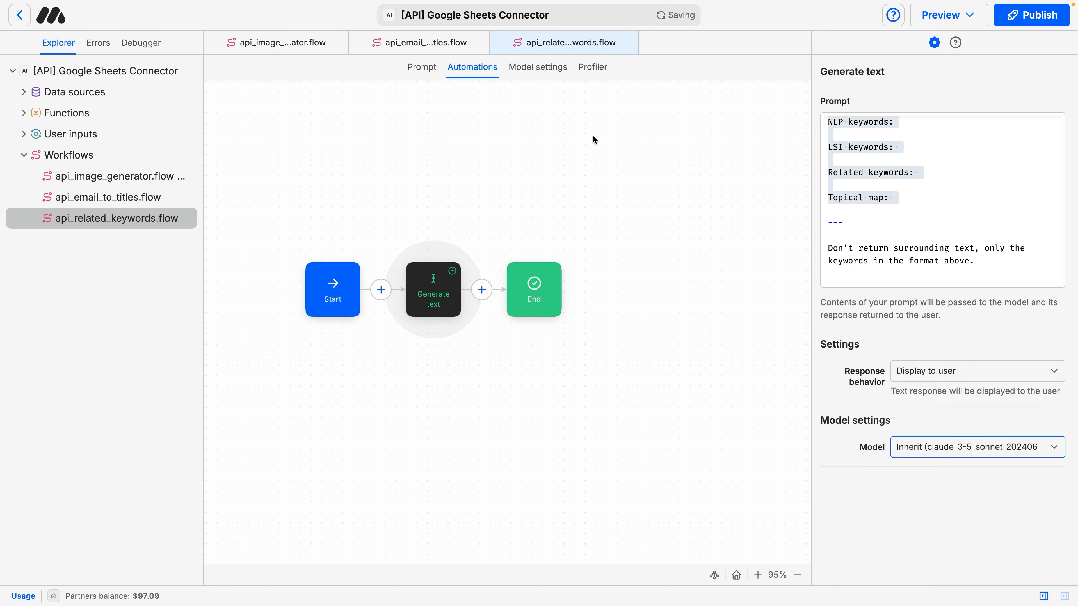
Step: Review the underlying model settings of api_related_keywords.flow and api_image_generator.flow, ending on the image generator's automation
click(539, 78)
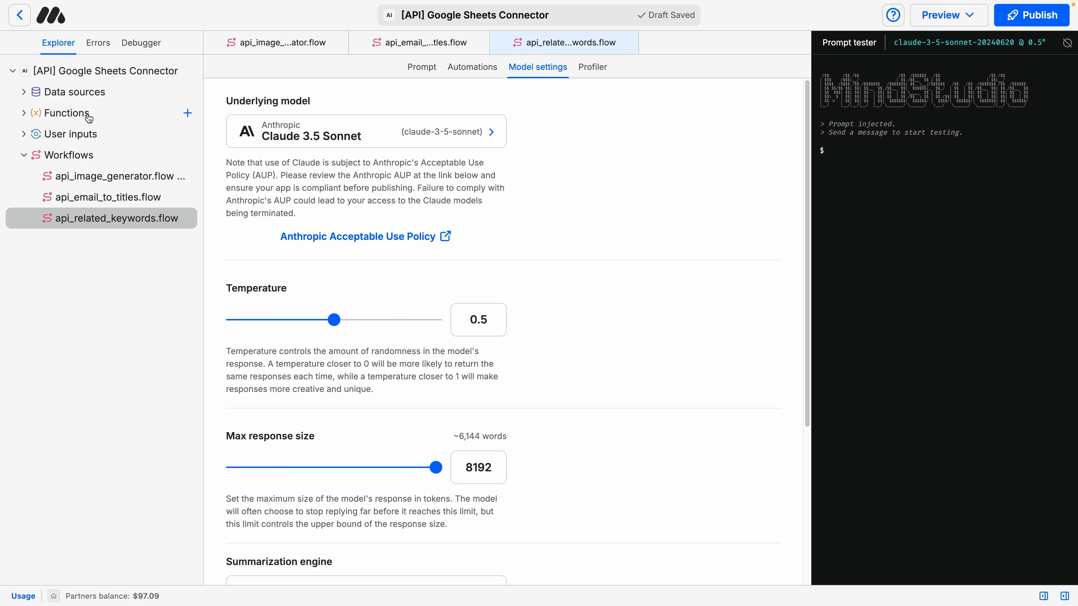
click(126, 179)
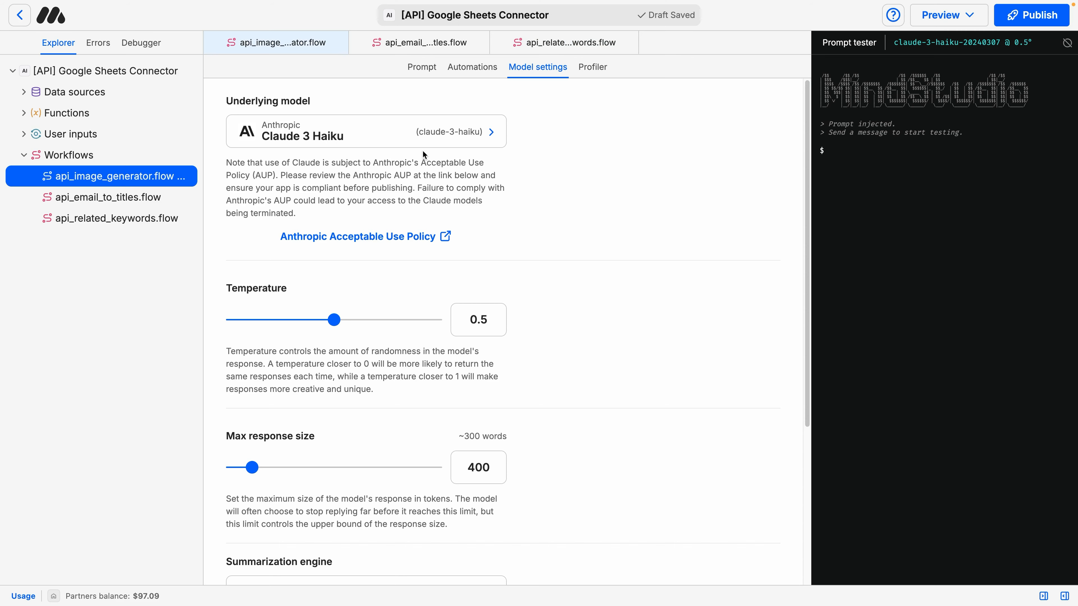
click(463, 73)
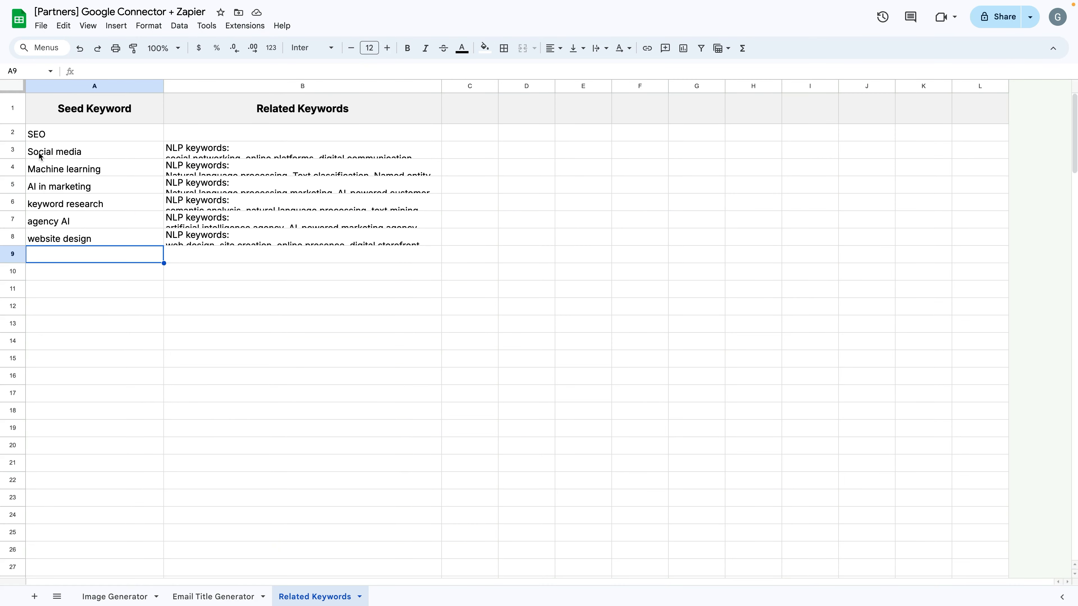
Step: Increase the heights of rows 3 to 5 in the Related Keywords sheet and inspect the Machine learning row's keywords
drag(13, 159, 14, 455)
click(203, 286)
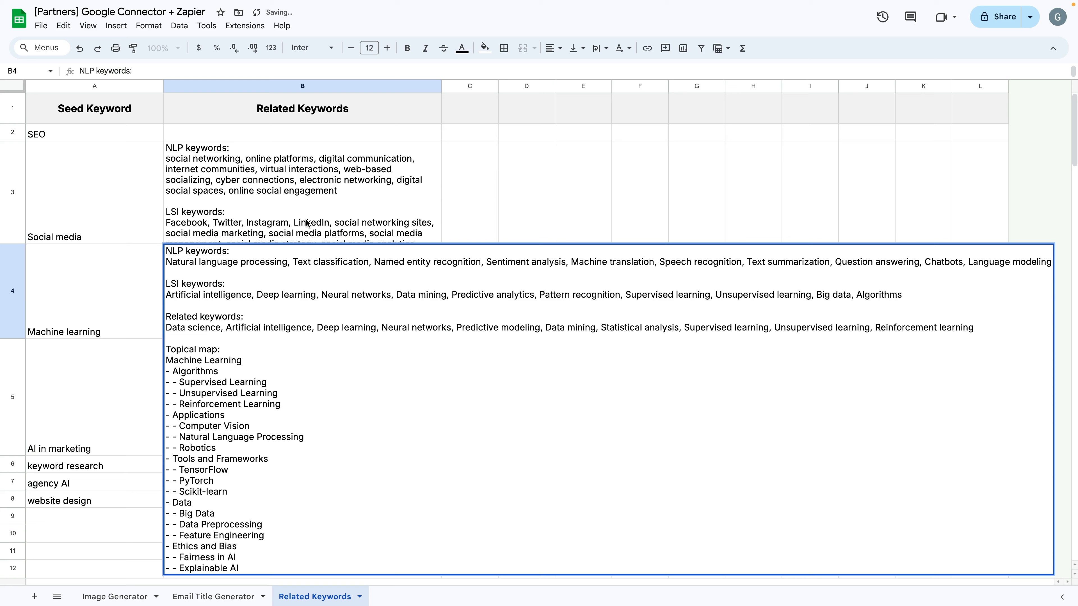
click(140, 299)
click(200, 296)
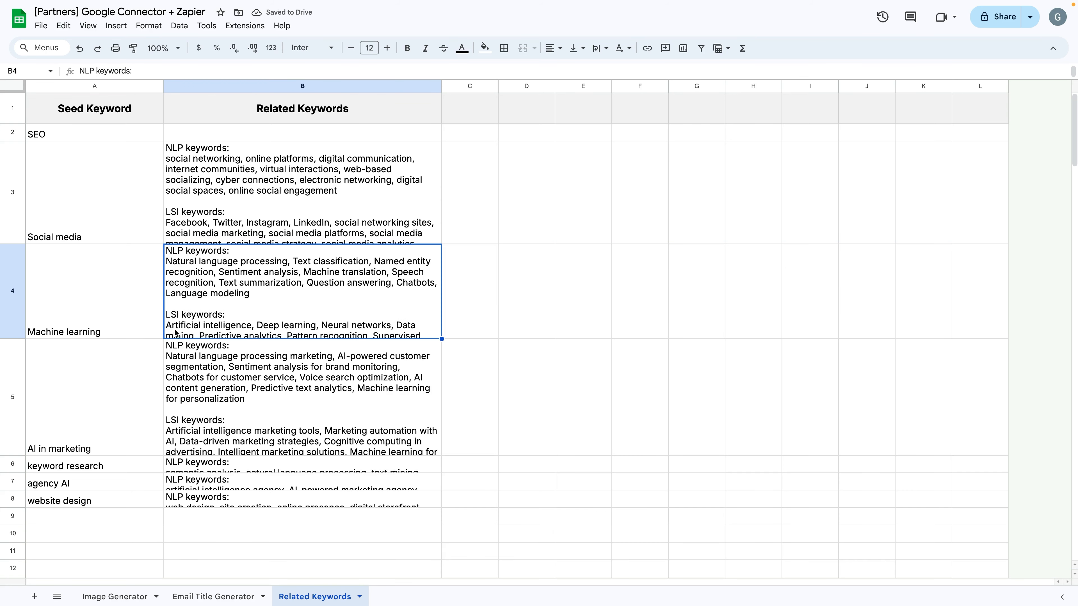
Step: Open cell B4 and highlight its NLP keywords, LSI keywords, Related keywords and Topical map headings in turn, leaving the text unedited
double_click(217, 292)
drag(230, 251, 178, 251)
drag(238, 286, 150, 284)
drag(246, 317, 173, 315)
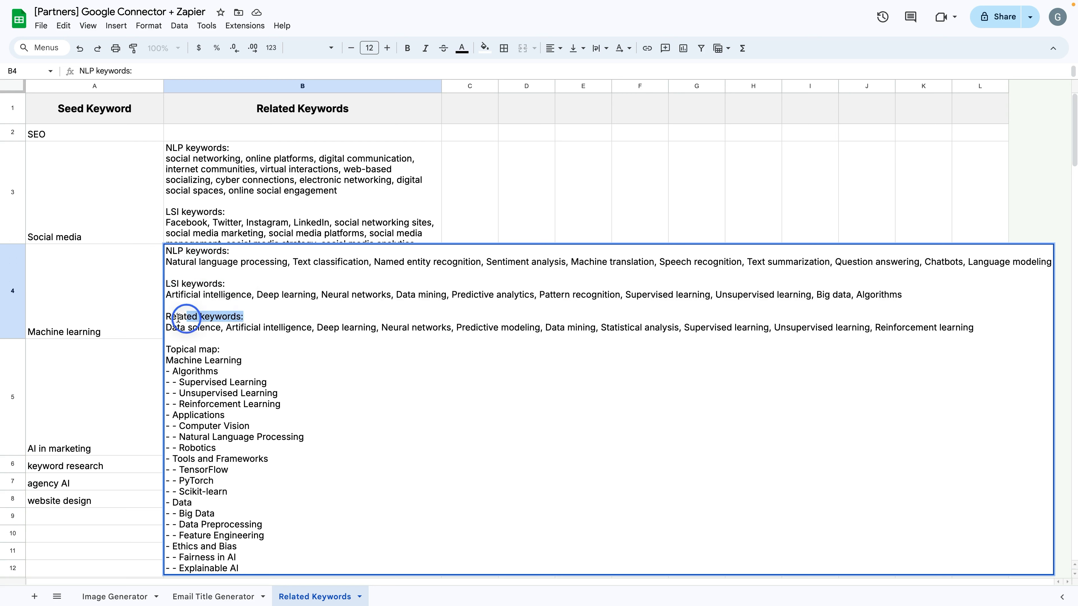
drag(225, 349, 141, 357)
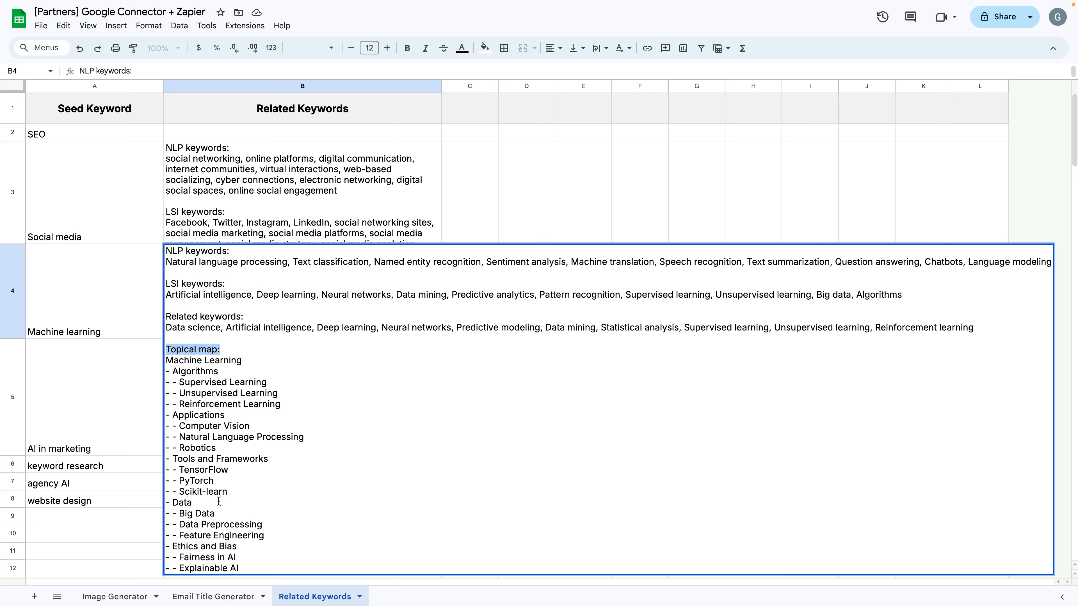
click(226, 507)
click(82, 311)
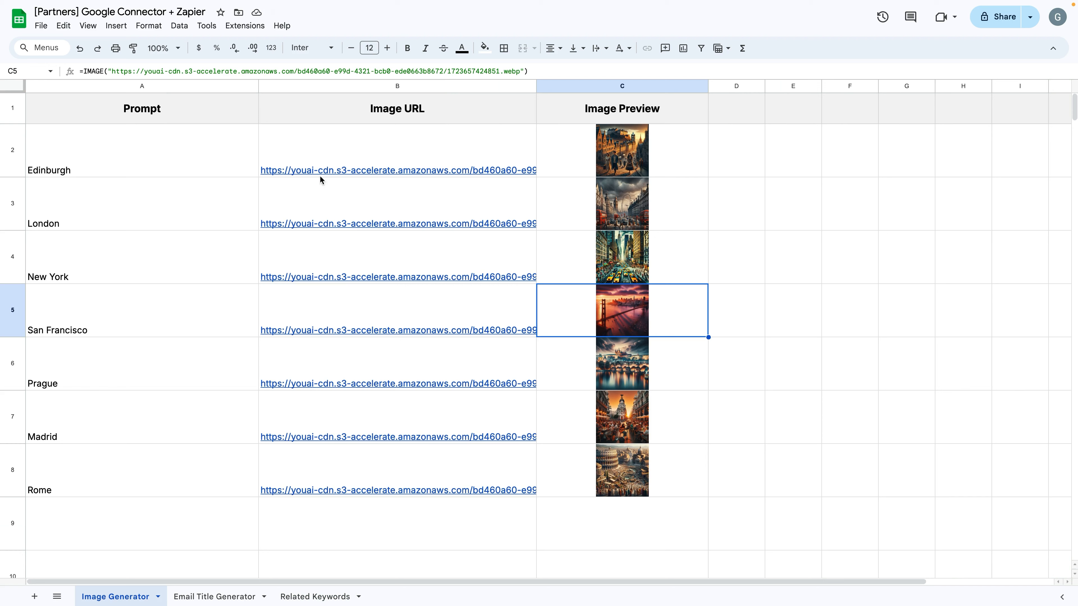
Step: Select the city prompts in A2:A8 of the Image Generator sheet and compare the Edinburgh, London and New York prompts with their image previews
click(173, 145)
shift+click(106, 471)
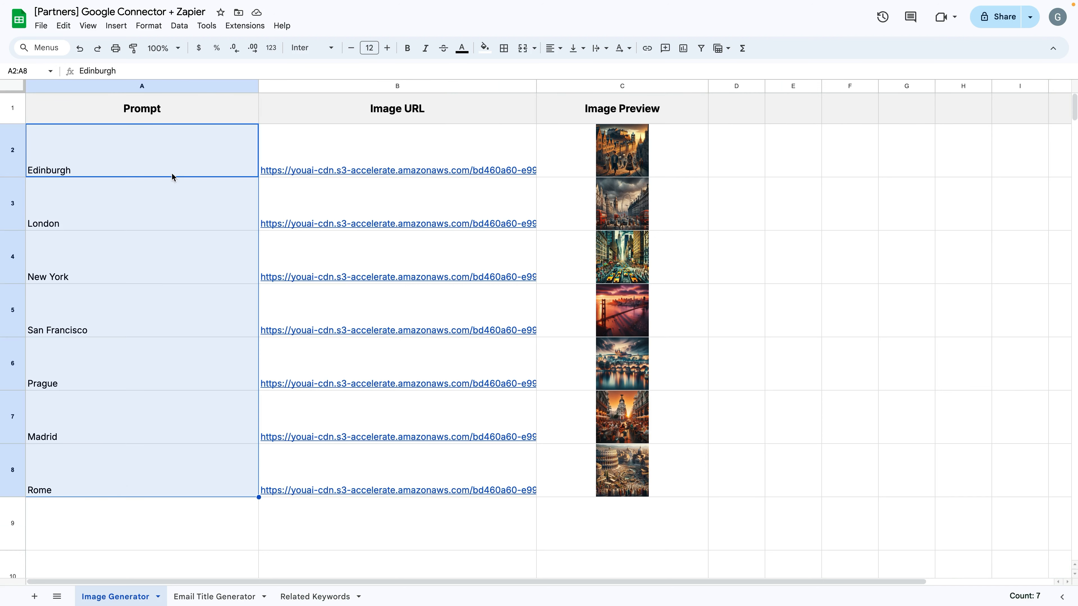
click(171, 166)
click(584, 132)
click(89, 229)
click(663, 219)
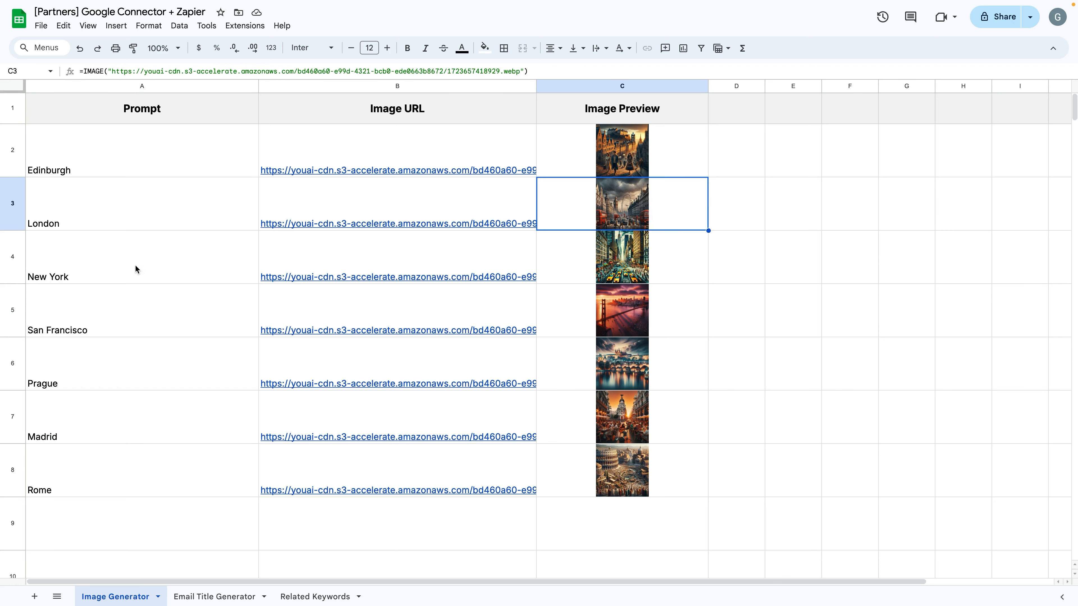
click(135, 268)
click(591, 251)
Step: Open the London row's generated image from its URL in cell B3
click(392, 222)
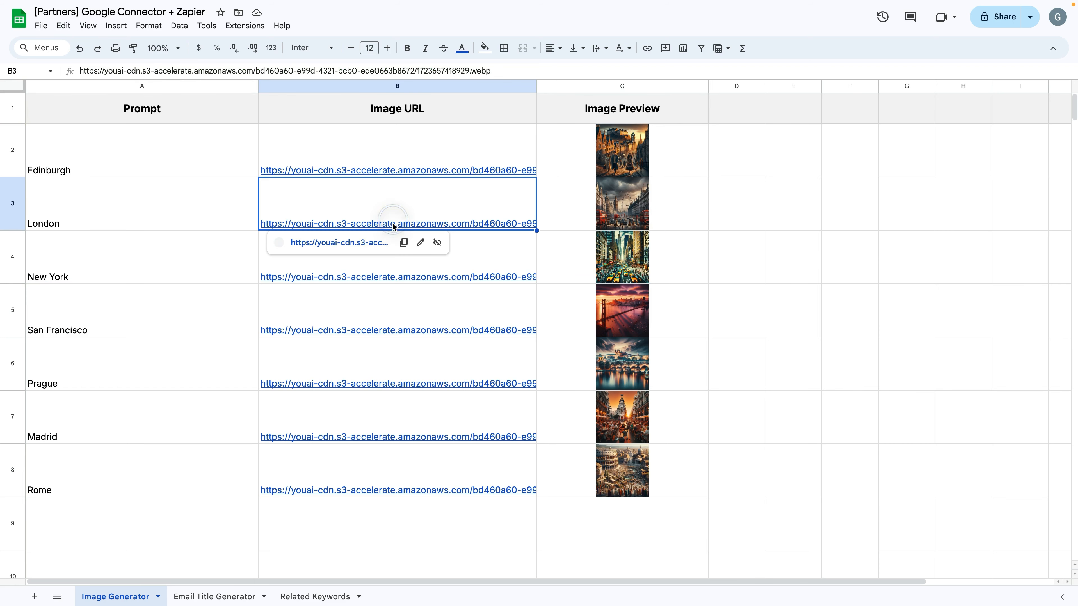
click(388, 240)
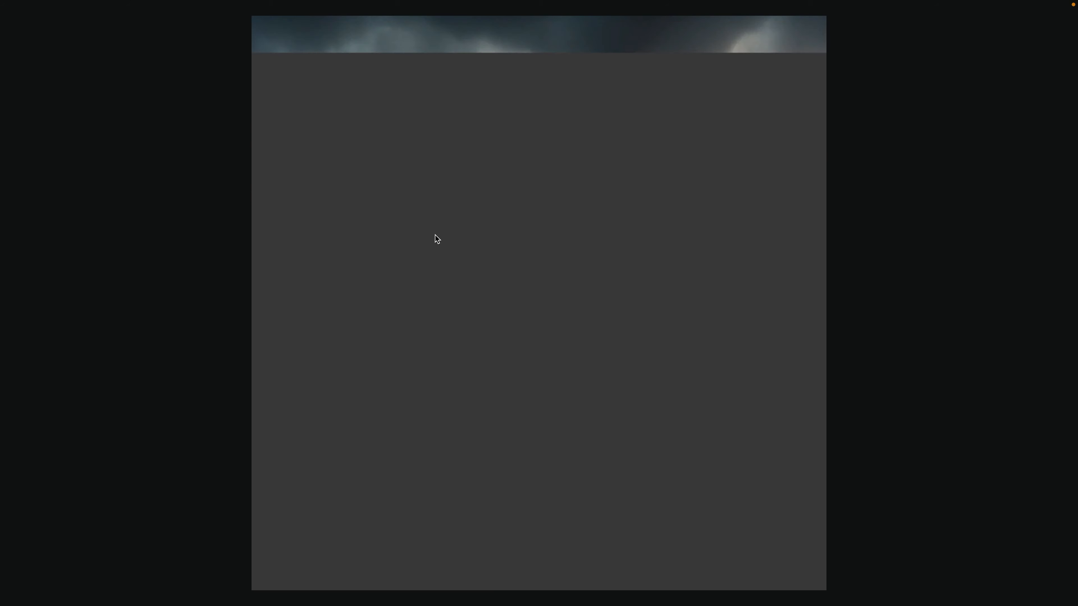